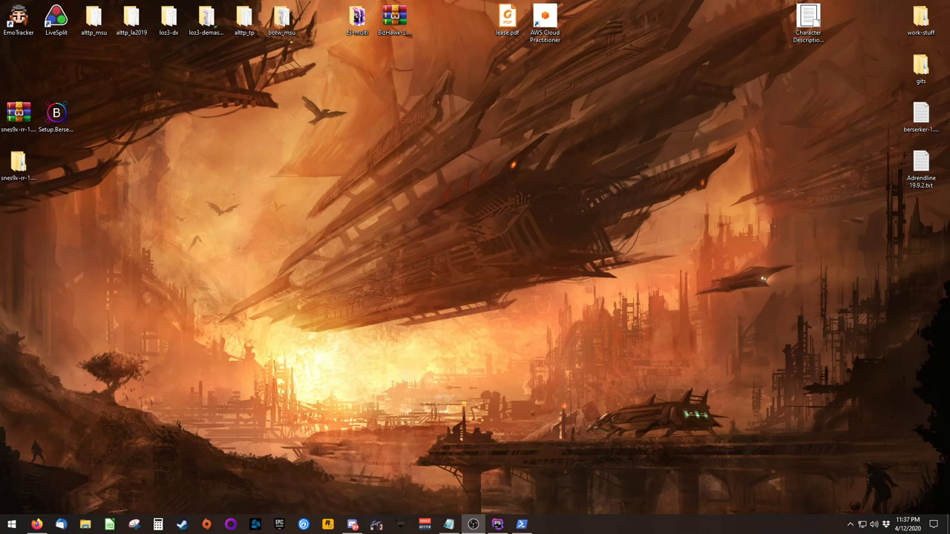
Step: Switch to Firefox and open the snes9x-multiroid download page from the Z3R bookmarks
click(36, 524)
drag(346, 79, 430, 66)
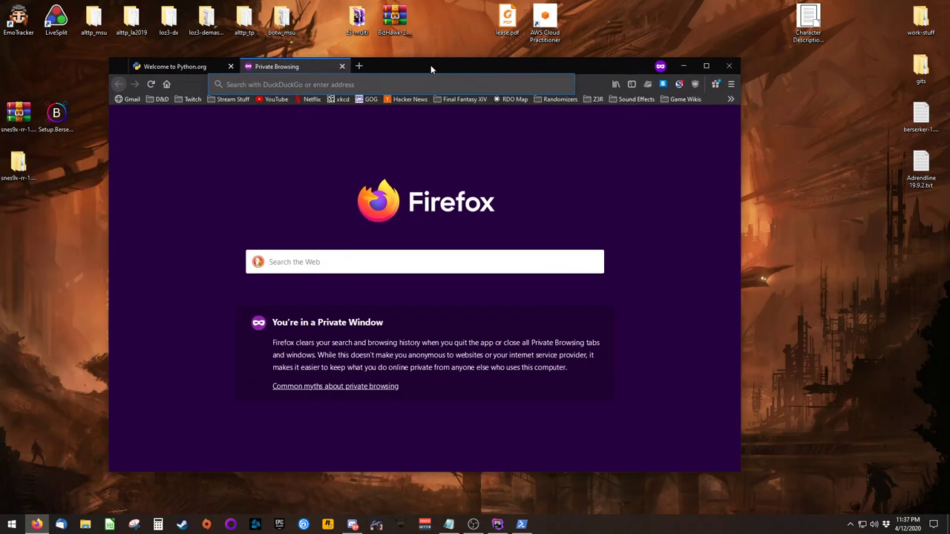
click(599, 100)
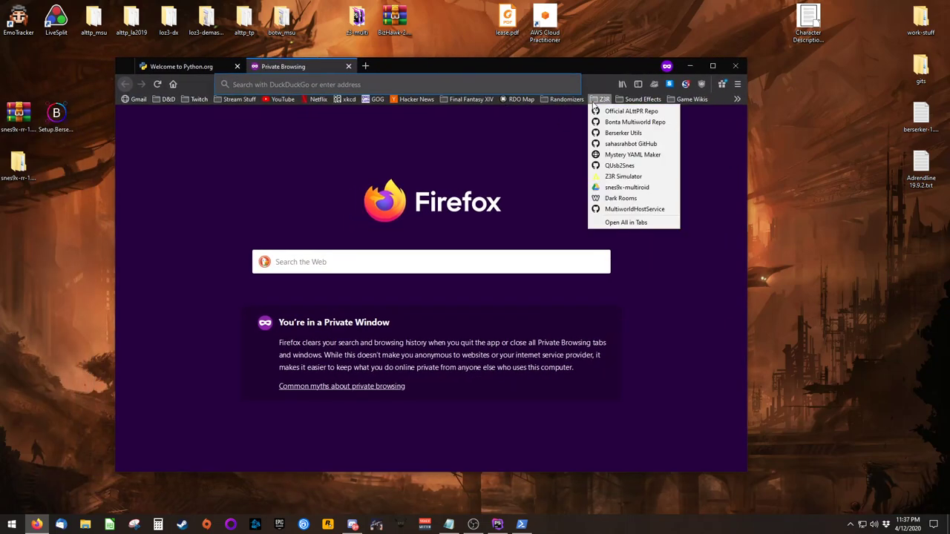
click(620, 178)
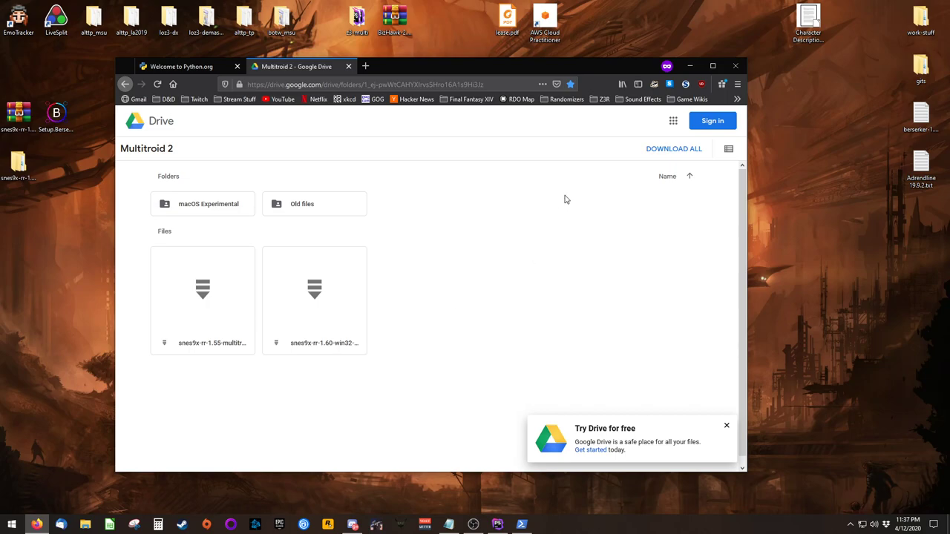
Step: Open the Berserker Utils GitHub repository from the Z3R bookmarks and view the Utilities 1.9.1 release assets
click(602, 103)
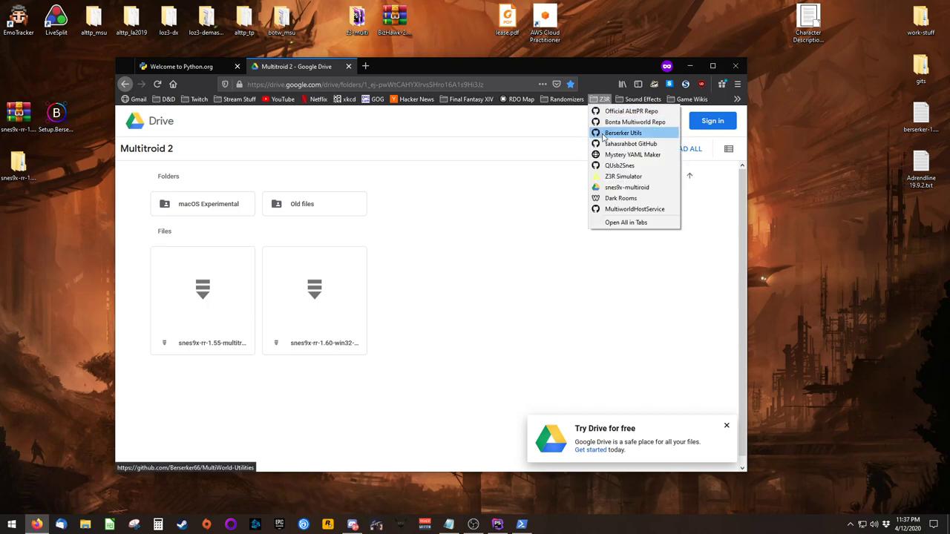
click(604, 133)
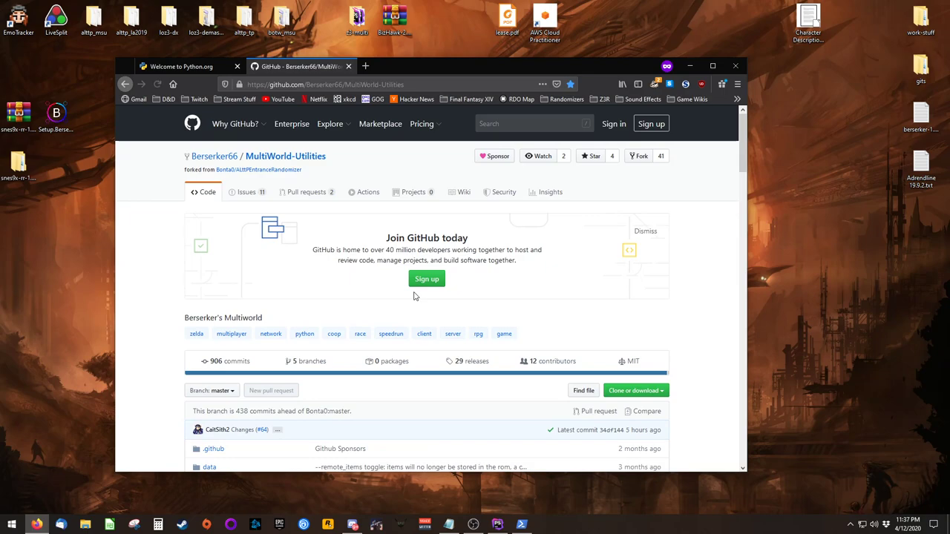
scroll(384, 300, down, 3)
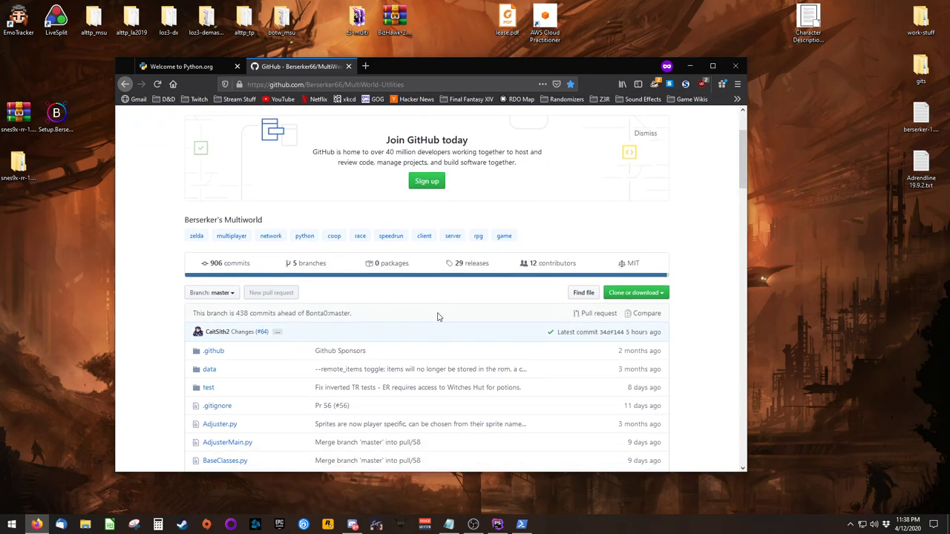
click(464, 264)
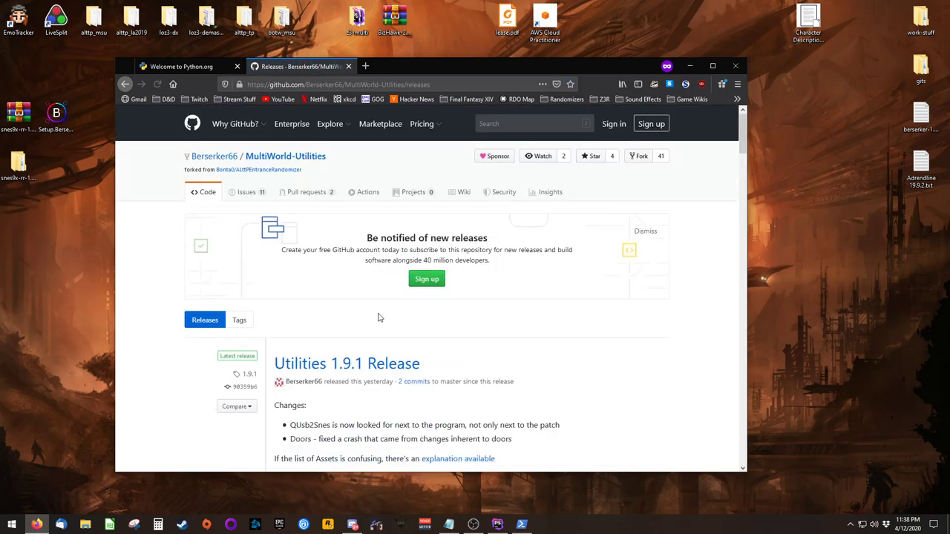
scroll(379, 318, down, 4)
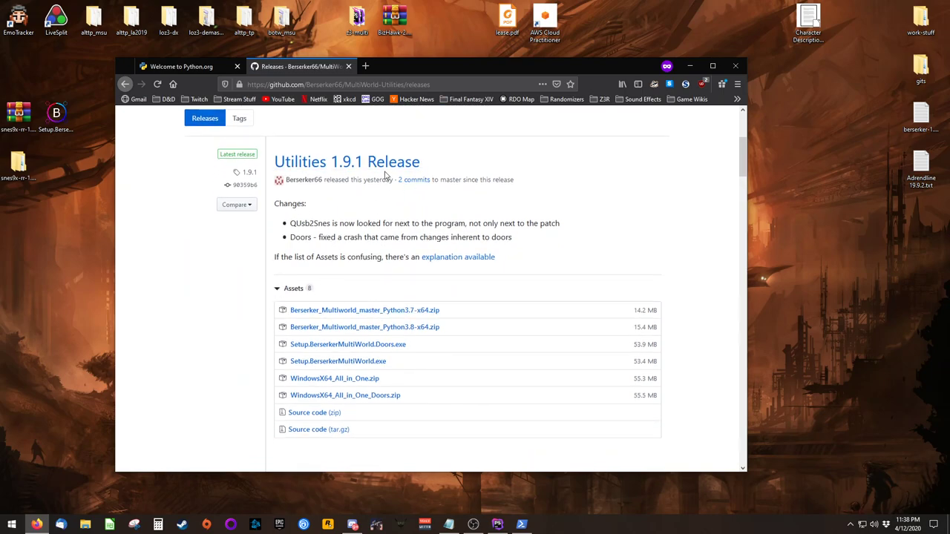
scroll(365, 275, down, 1)
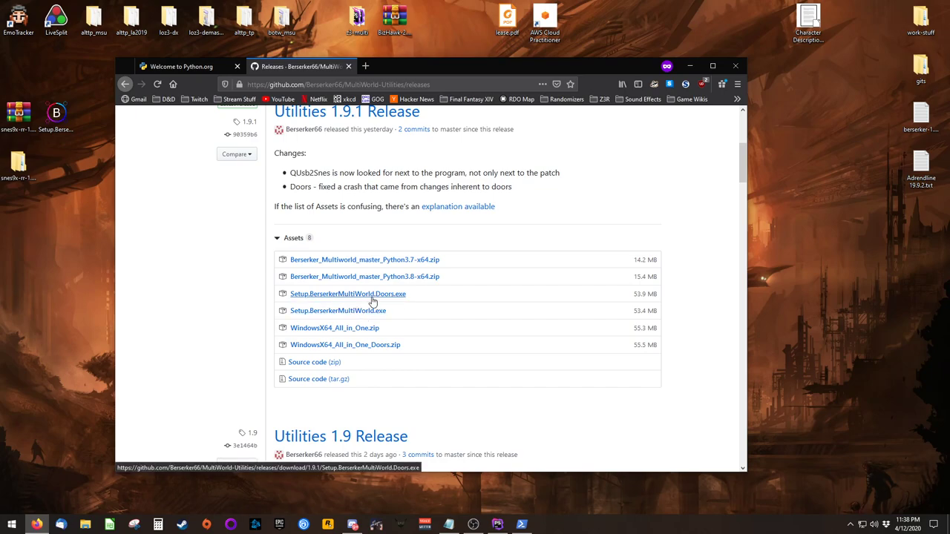
Step: Return to the desktop, launch the BerserkerMultiWorld installer and accept its license agreement
drag(561, 65, 557, 68)
key(super+d)
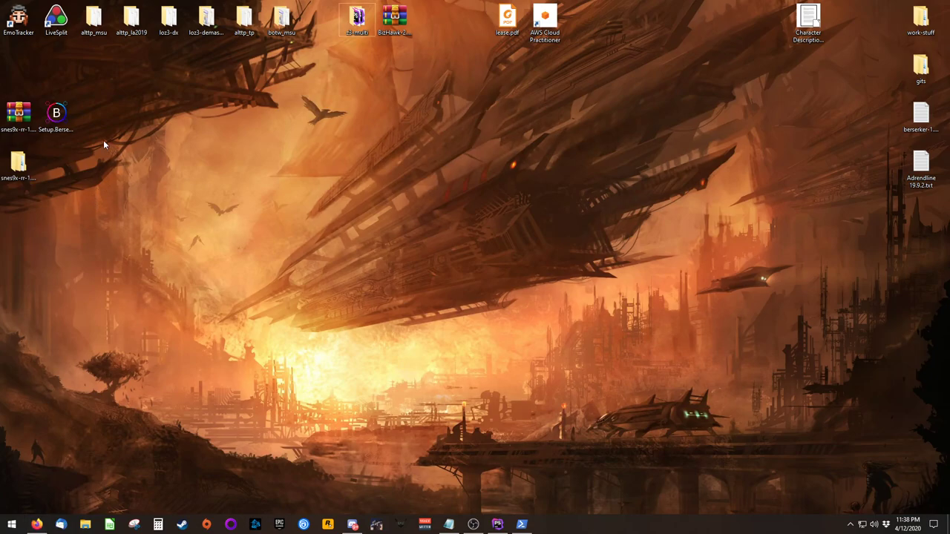
click(61, 113)
double_click(61, 113)
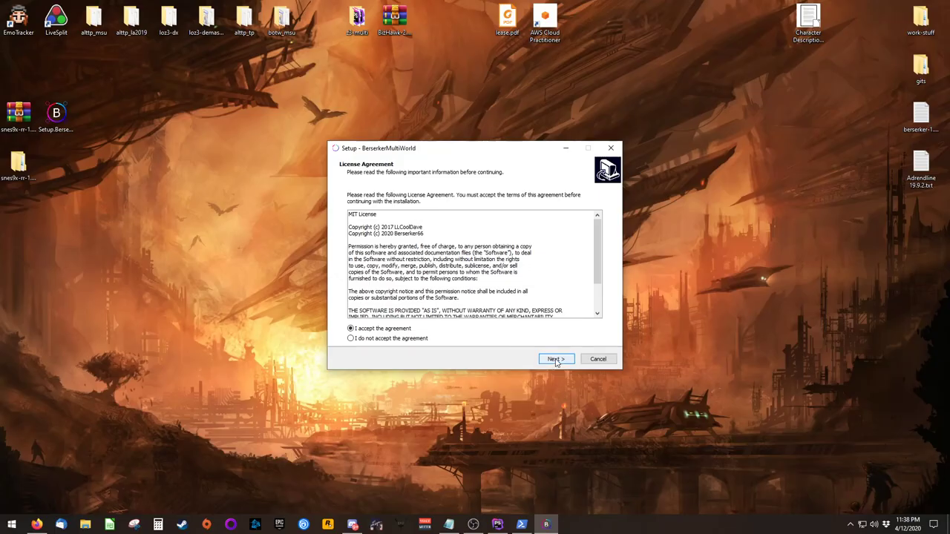
click(555, 360)
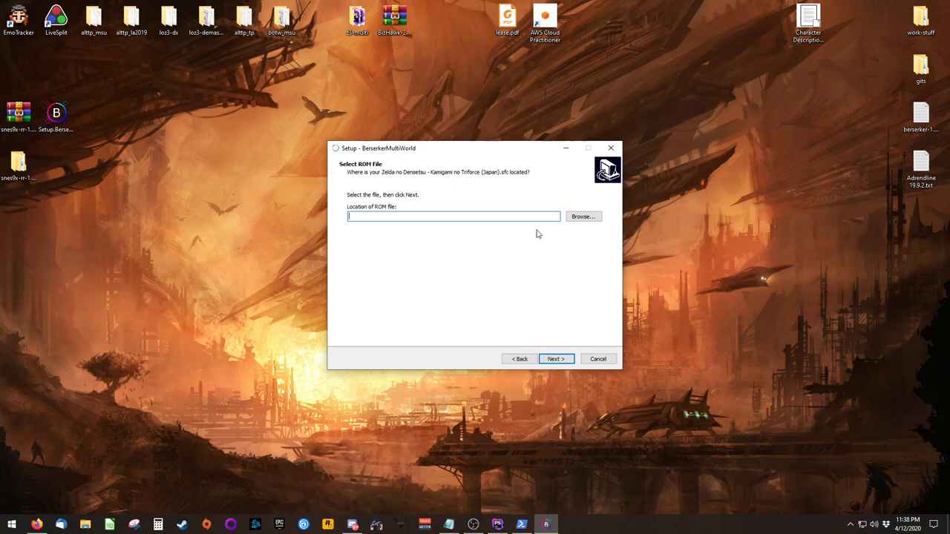
Step: Select "Zelda no Densetsu - Kamigami no Triforce (Japan).sfc" in the z3-multi folder as the installer's ROM file
click(579, 220)
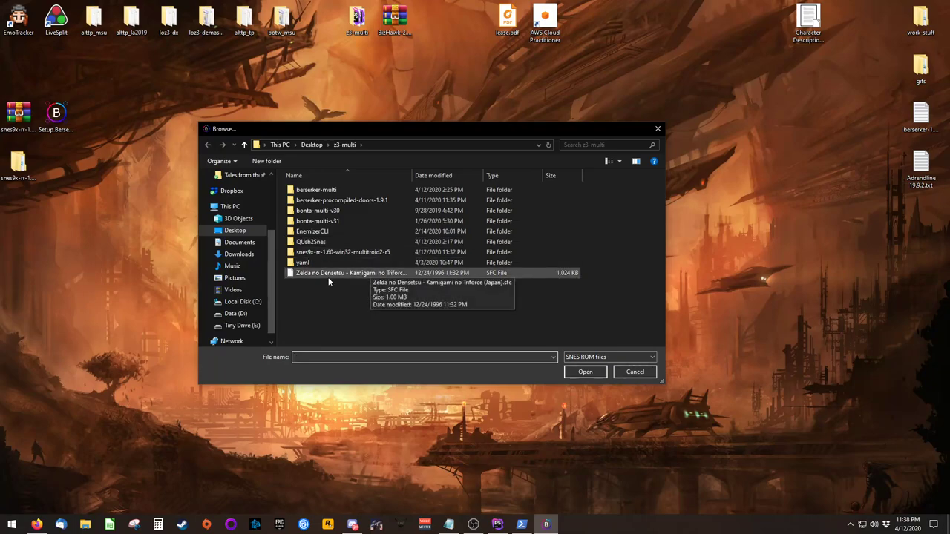
click(349, 273)
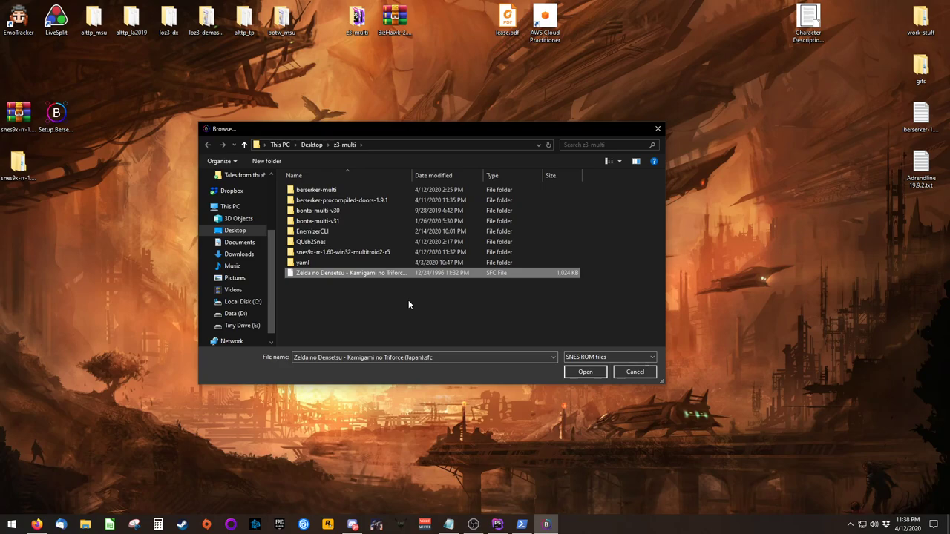
click(576, 374)
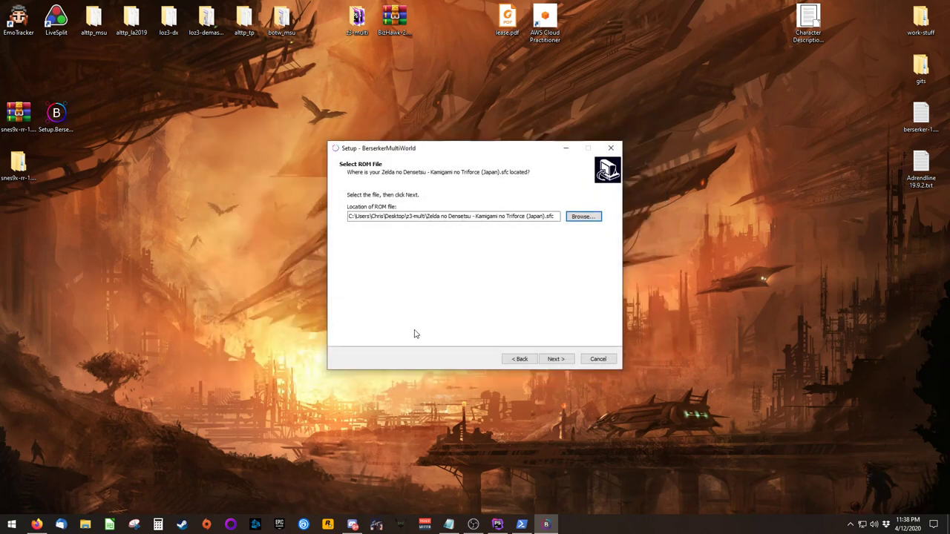
click(553, 360)
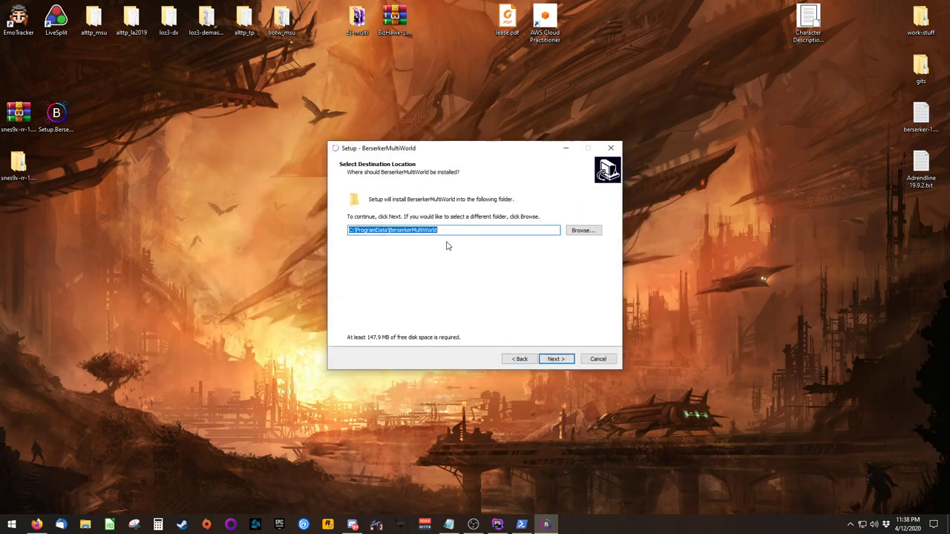
Step: Install BerserkerMultiWorld to D:\ProgramData\BerserkerMultiWorld with a desktop shortcut and finish the setup
key(Home)
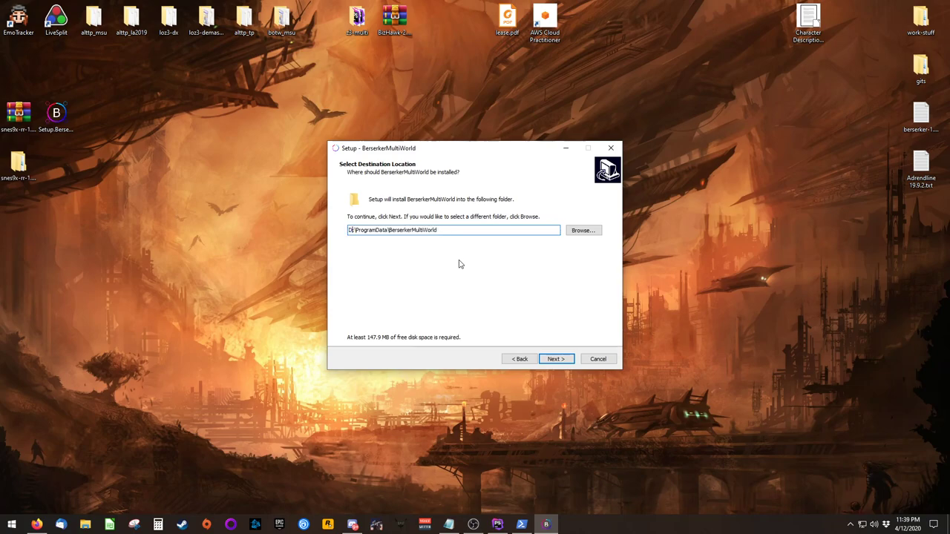
click(556, 361)
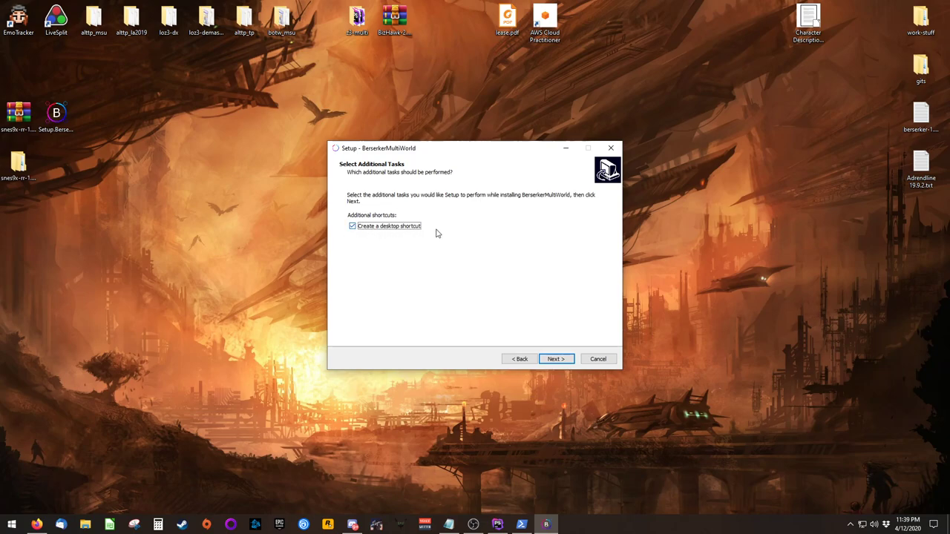
click(555, 360)
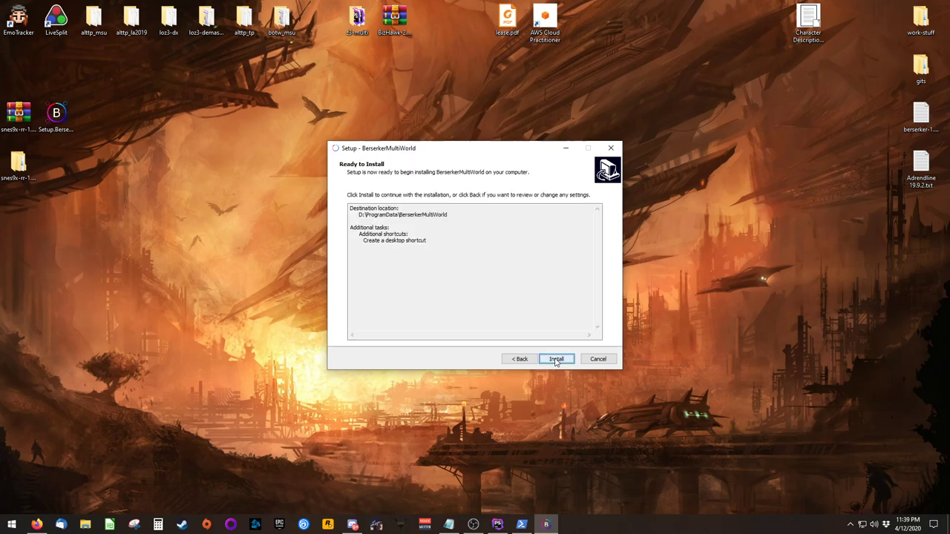
click(556, 361)
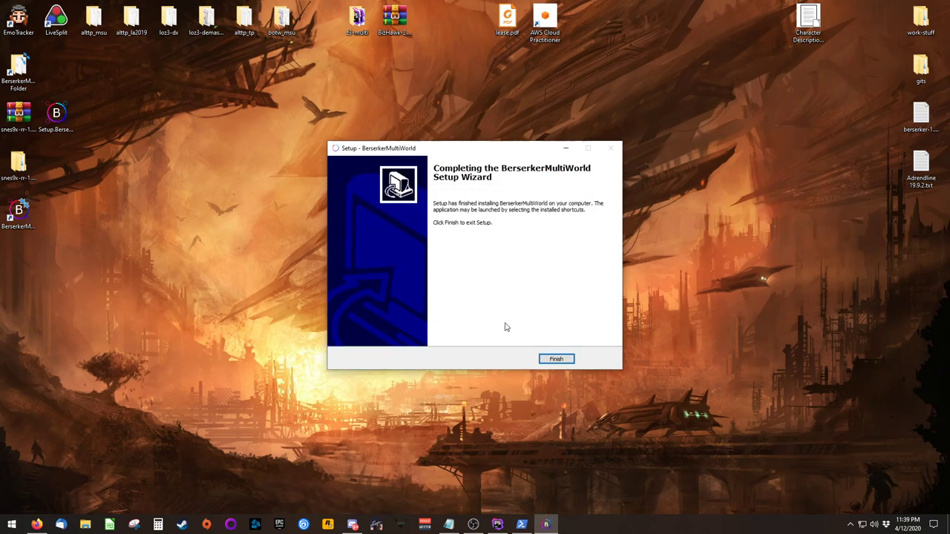
click(556, 360)
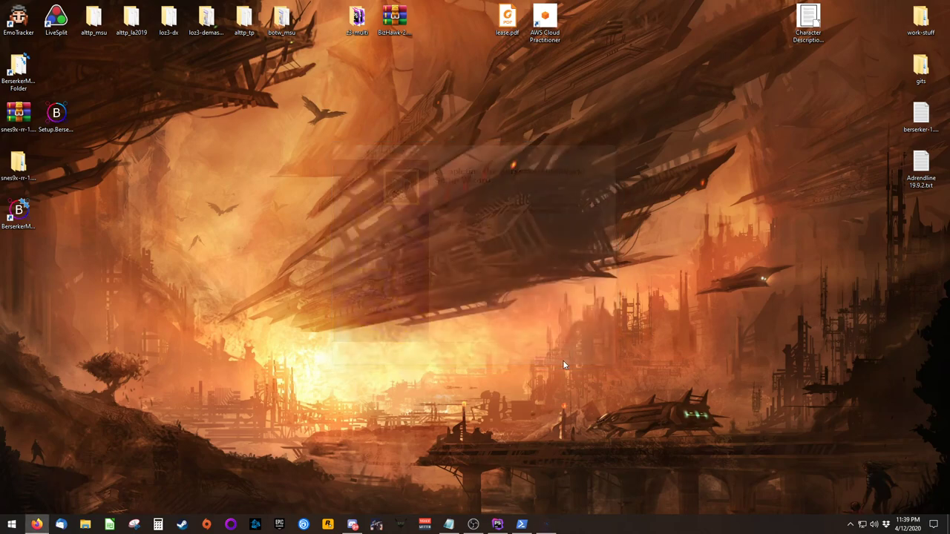
Step: Move the BerserkerMultiWorld folder and program shortcuts side by side into an empty area of the desktop
drag(18, 74, 138, 222)
drag(17, 215, 161, 223)
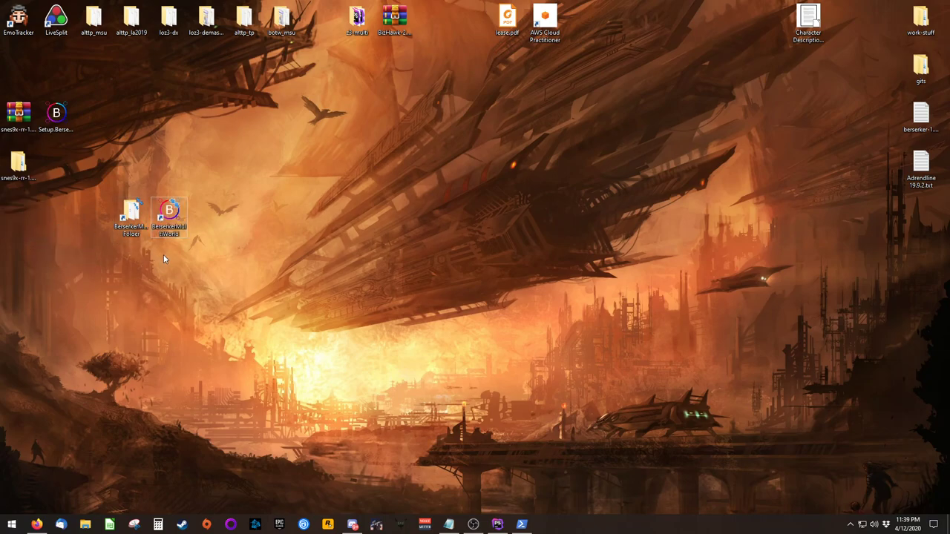
double_click(168, 211)
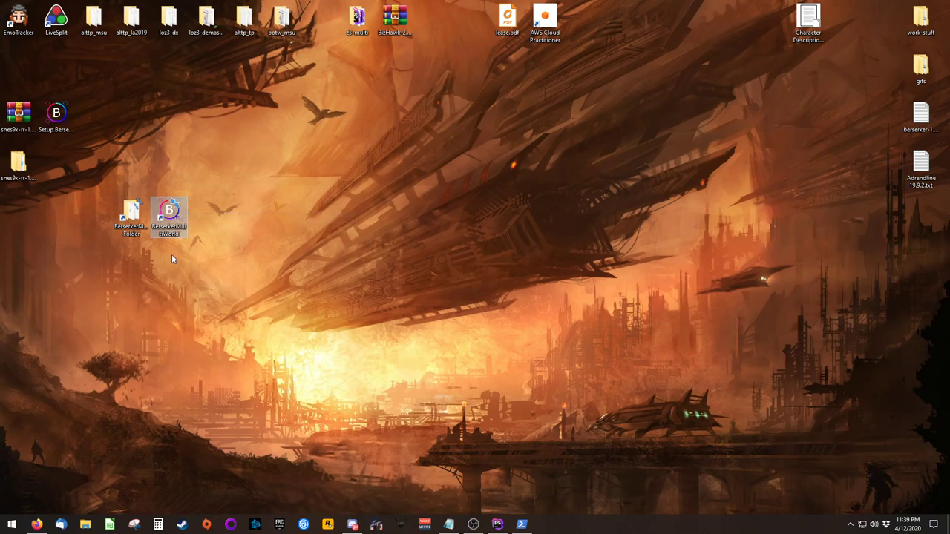
Step: Open the BerserkerMultiWorld folder from its desktop shortcut to view the installed files, and close it
click(131, 214)
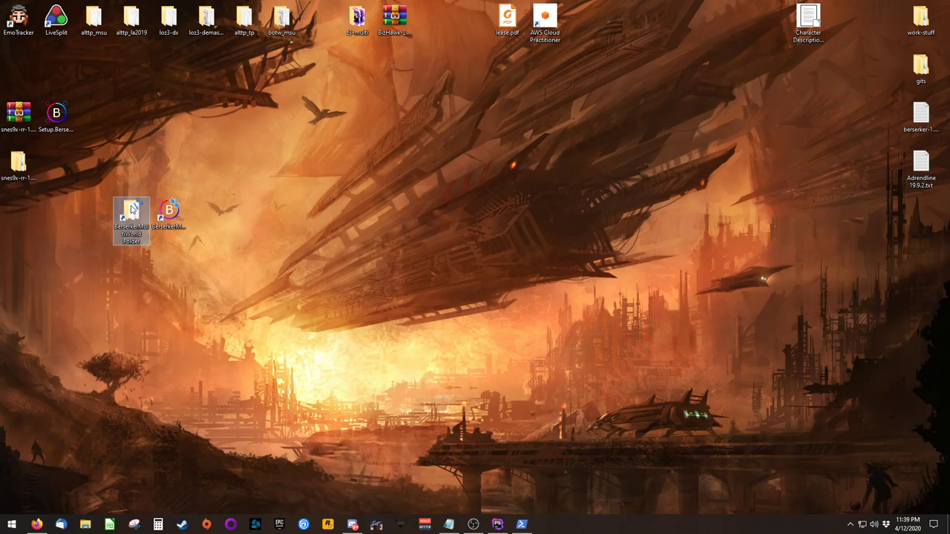
double_click(130, 213)
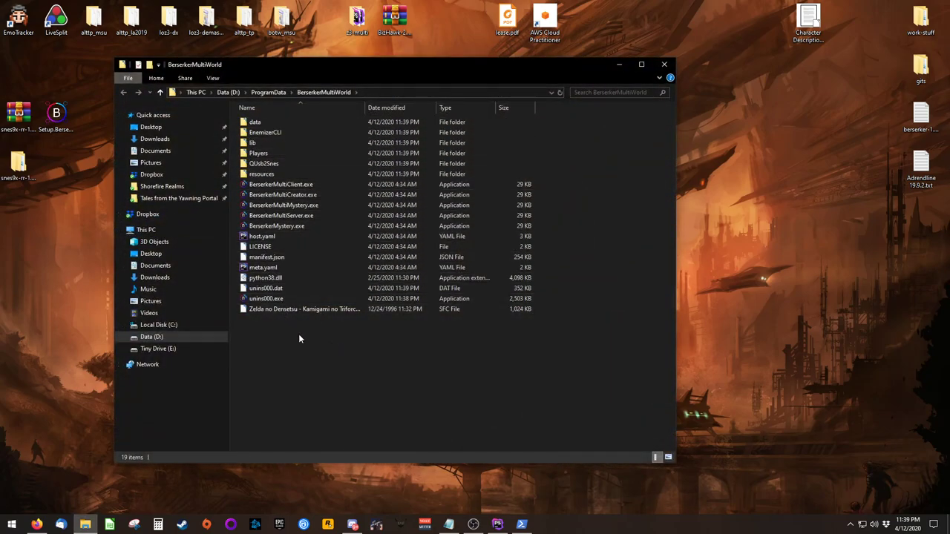
click(665, 65)
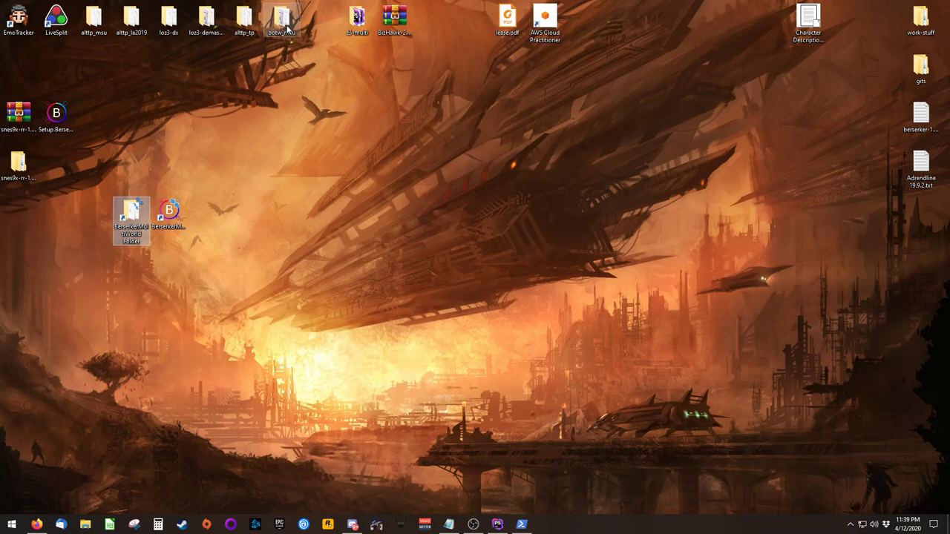
Step: In the z3-multi folder, choose to open the Zelda no Densetsu .sfc file with another app on this PC
double_click(355, 20)
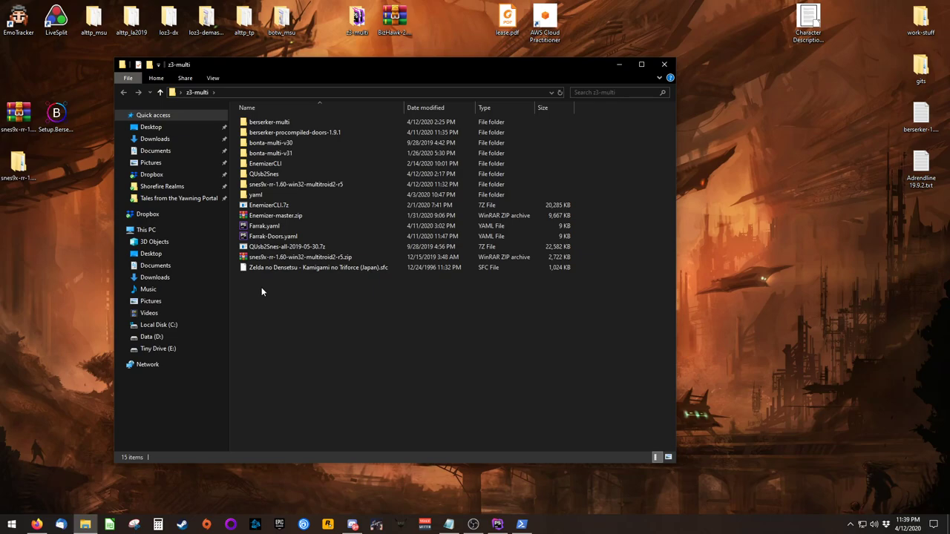
click(255, 269)
right_click(241, 271)
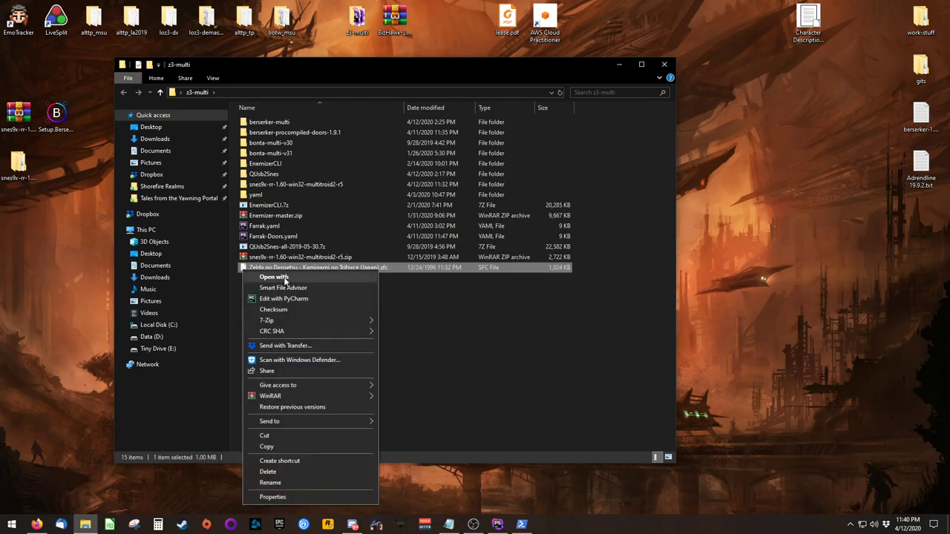
click(275, 278)
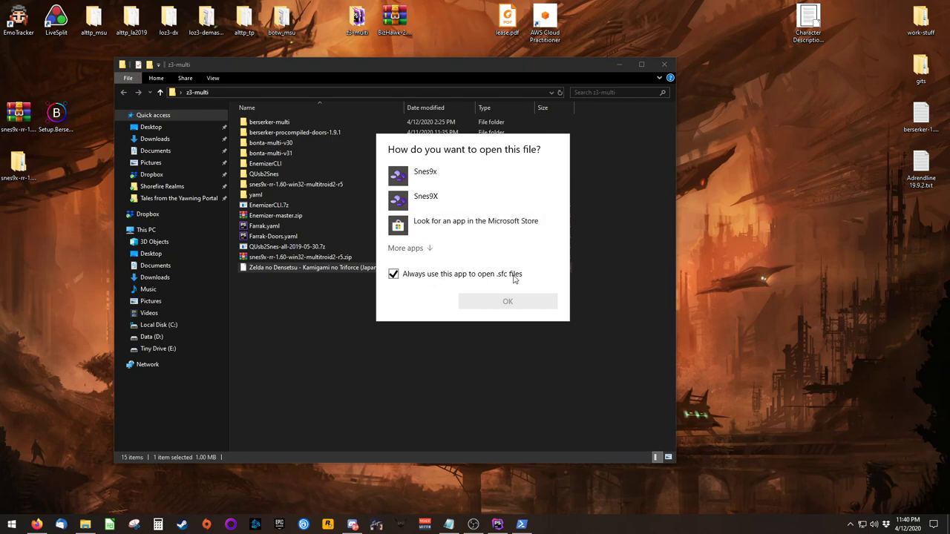
click(407, 251)
scroll(416, 282, down, 5)
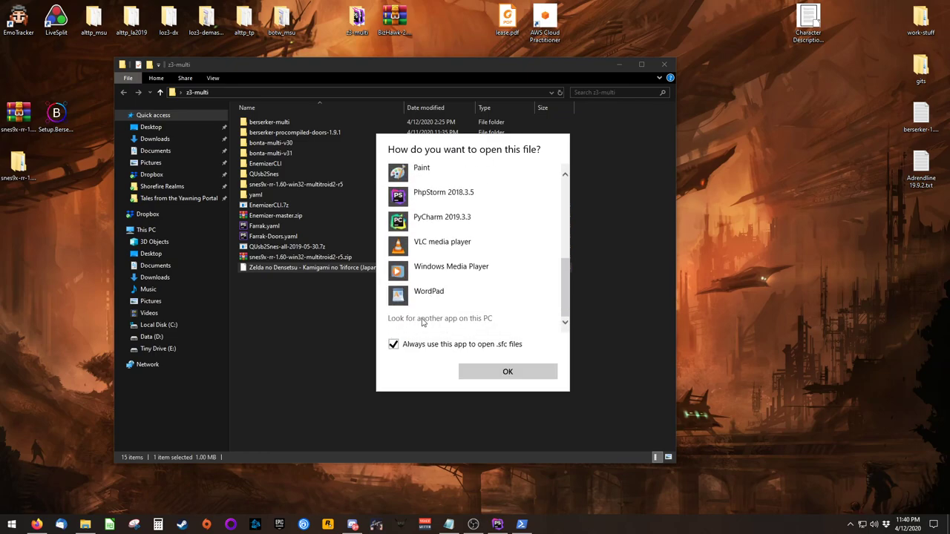
click(438, 319)
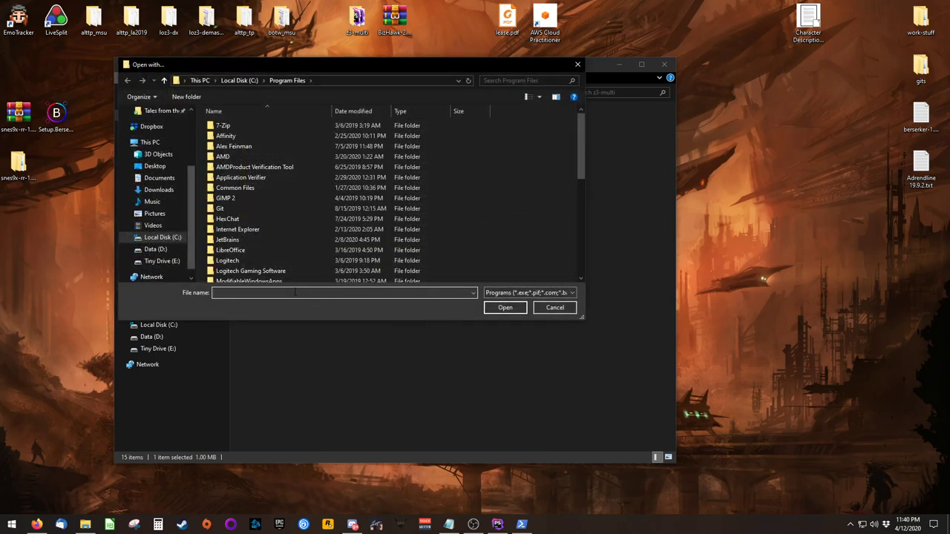
Step: Set snes9x.exe from Desktop\z3-multi\snes9x-rr-1.60-win32-multitroid2-r5 as the program that always opens .sfc files
click(152, 166)
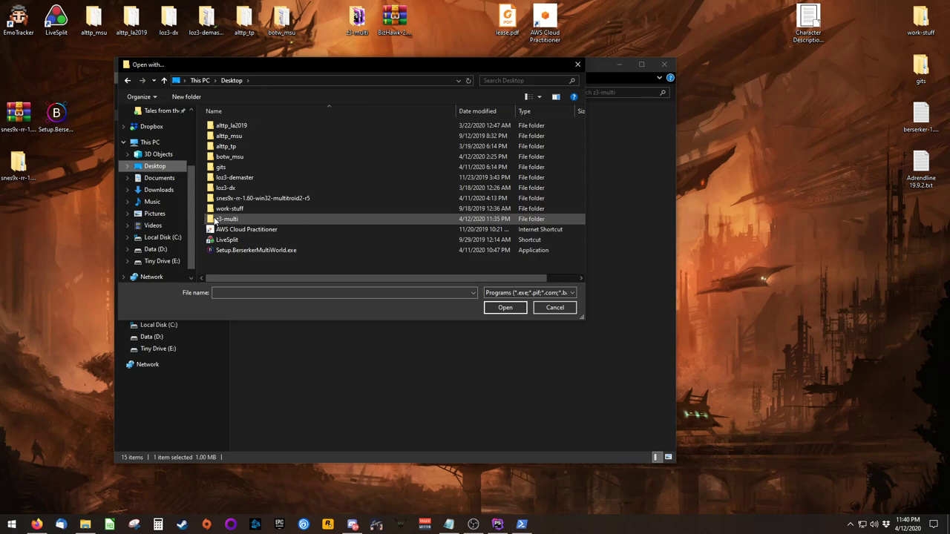
double_click(223, 218)
click(215, 188)
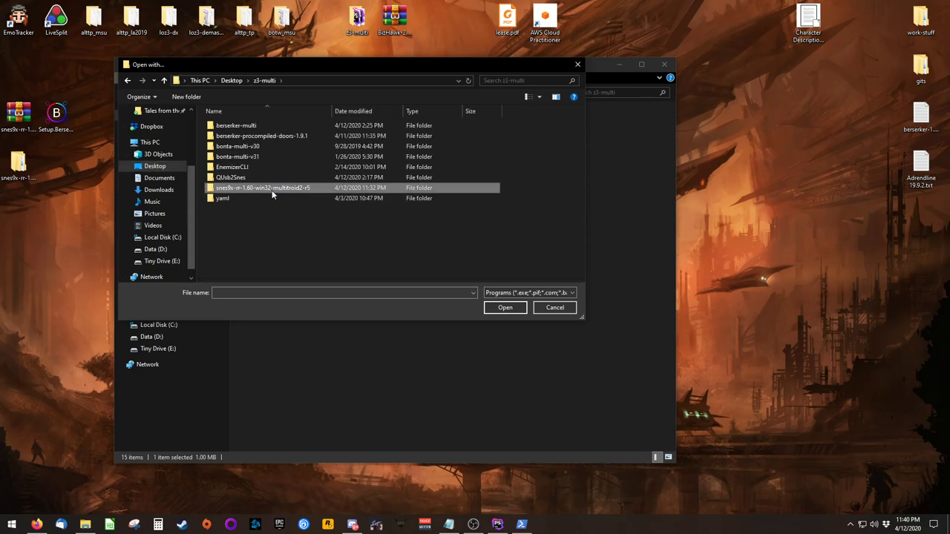
double_click(283, 189)
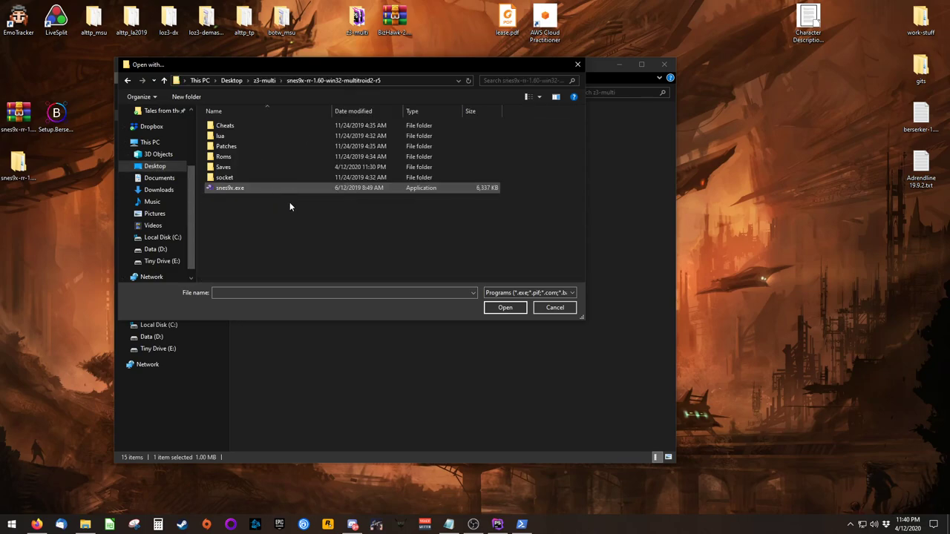
click(208, 188)
click(505, 308)
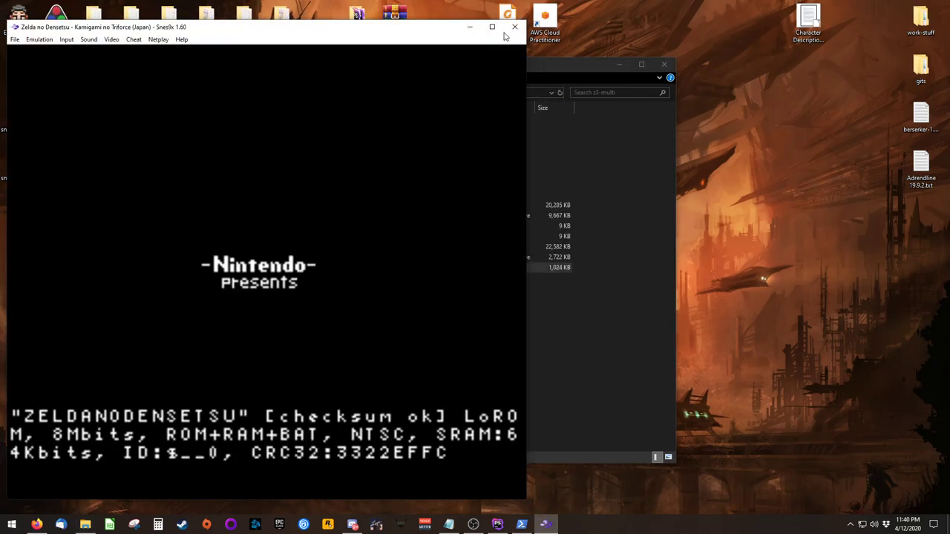
Step: Close the Zelda no Densetsu game in the emulator and the z3-multi folder window
click(514, 26)
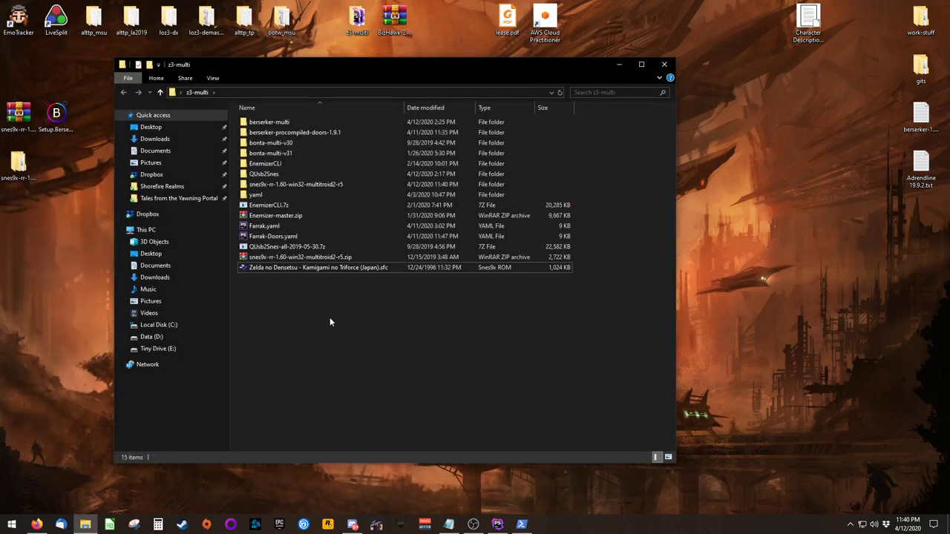
click(245, 271)
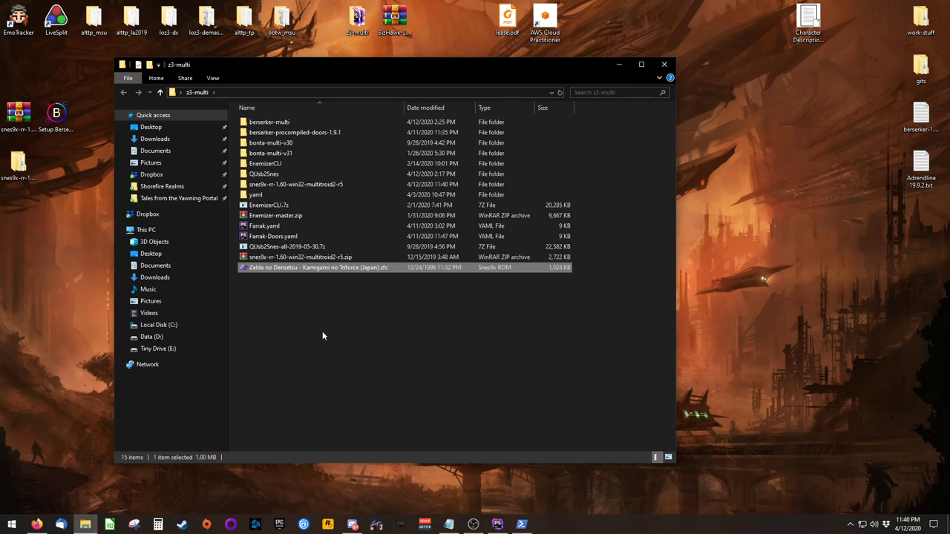
click(665, 66)
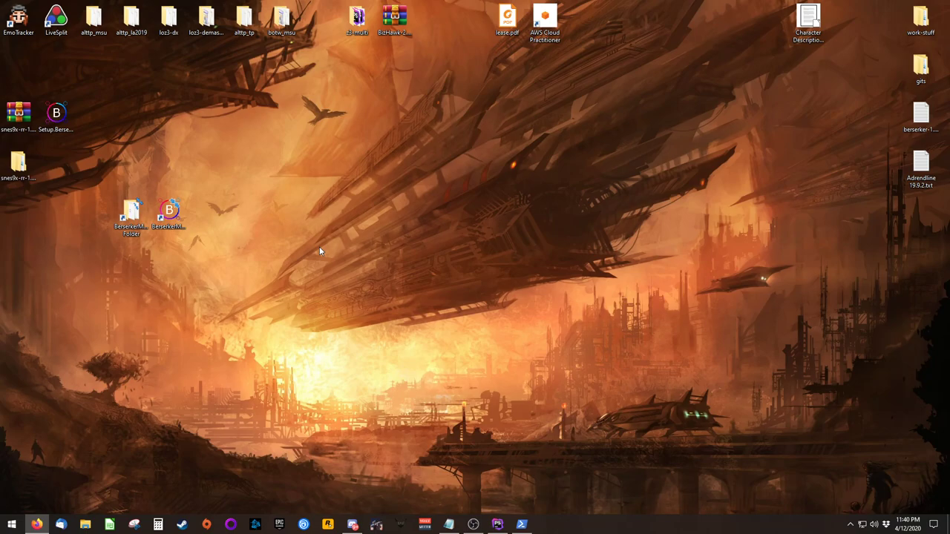
Step: Open easy.yaml from the Players folder of BerserkerMultiWorld and read its explanation of weighted options
double_click(131, 214)
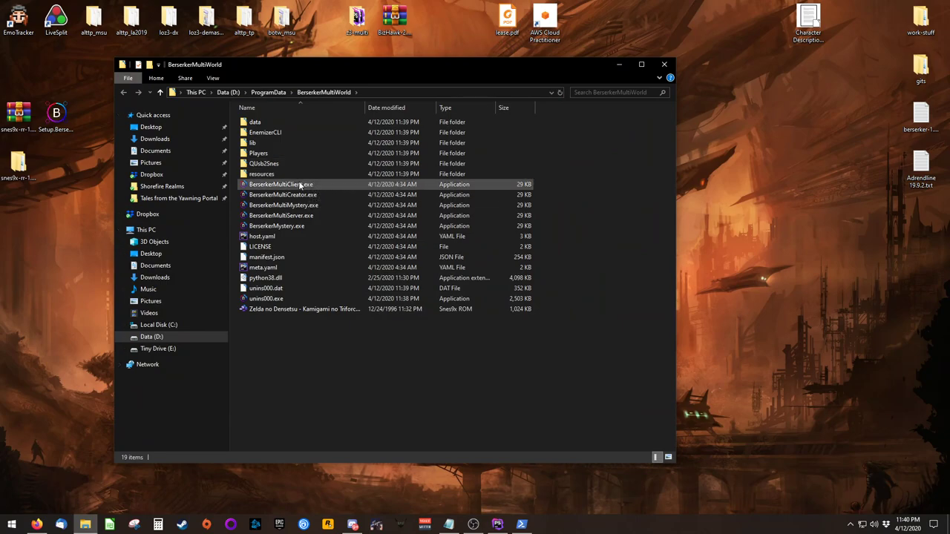
double_click(241, 152)
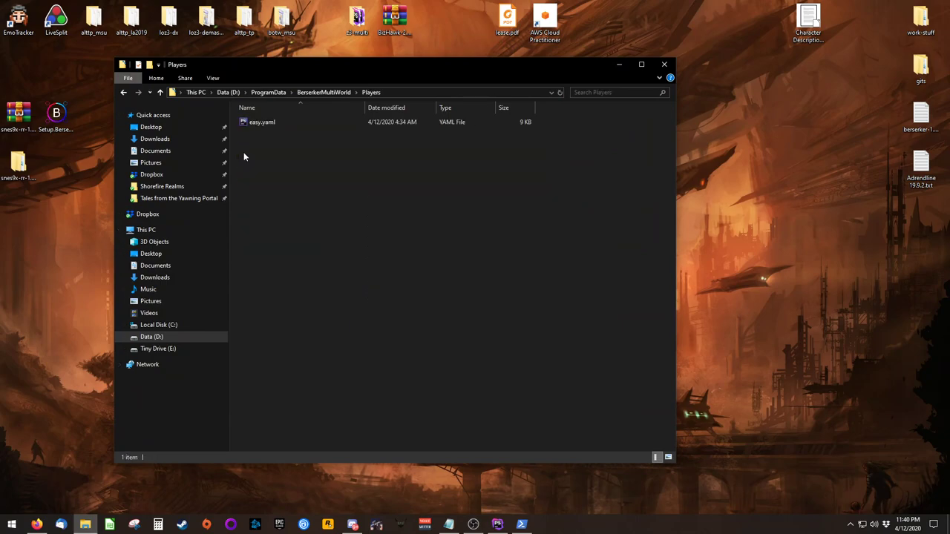
click(243, 124)
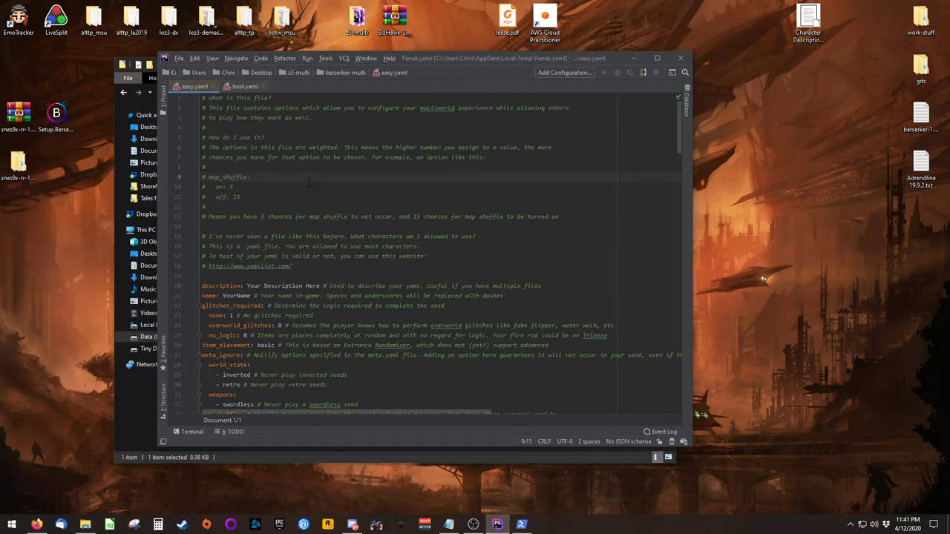
click(283, 198)
key(Up)
scroll(328, 236, down, 4)
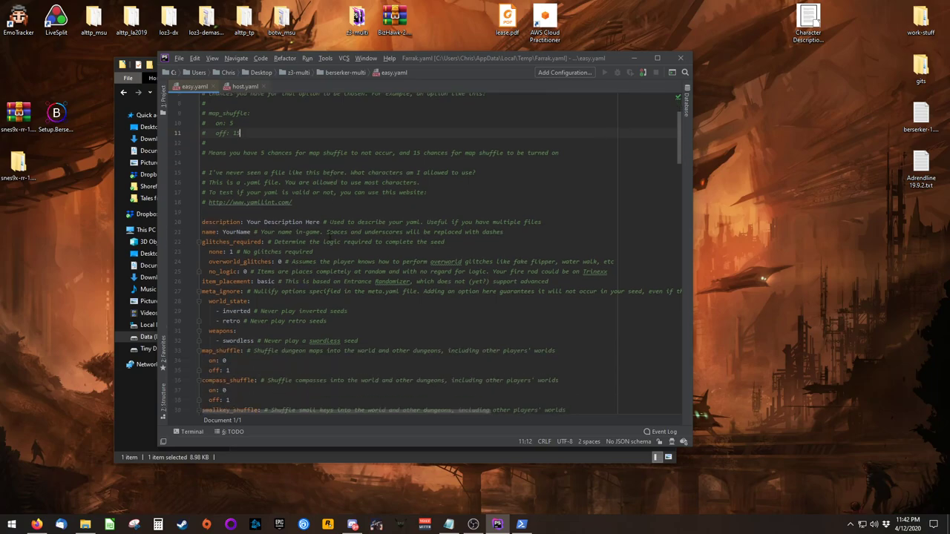
Step: Replace the YourName placeholder in easy.yaml with the player's in-game name, leaving the description placeholder as it is
double_click(236, 182)
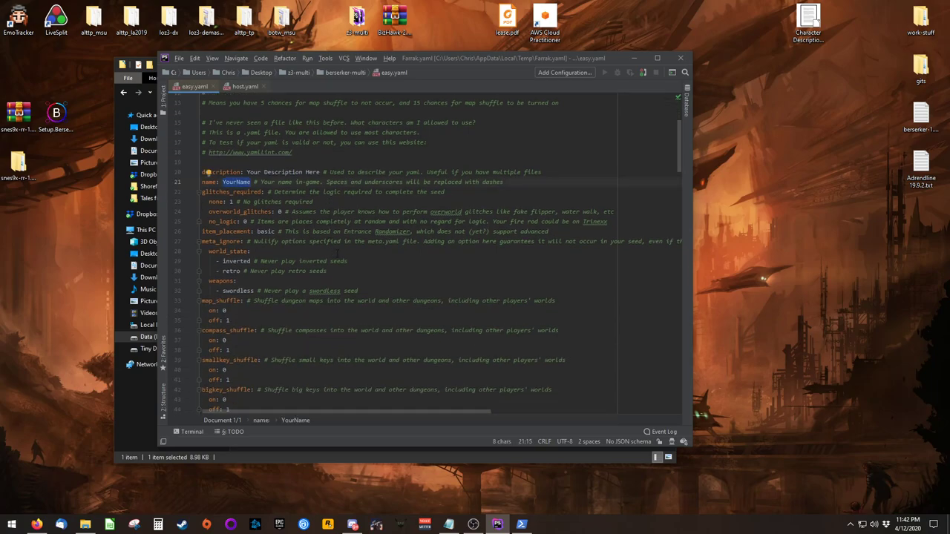
text(Farrak)
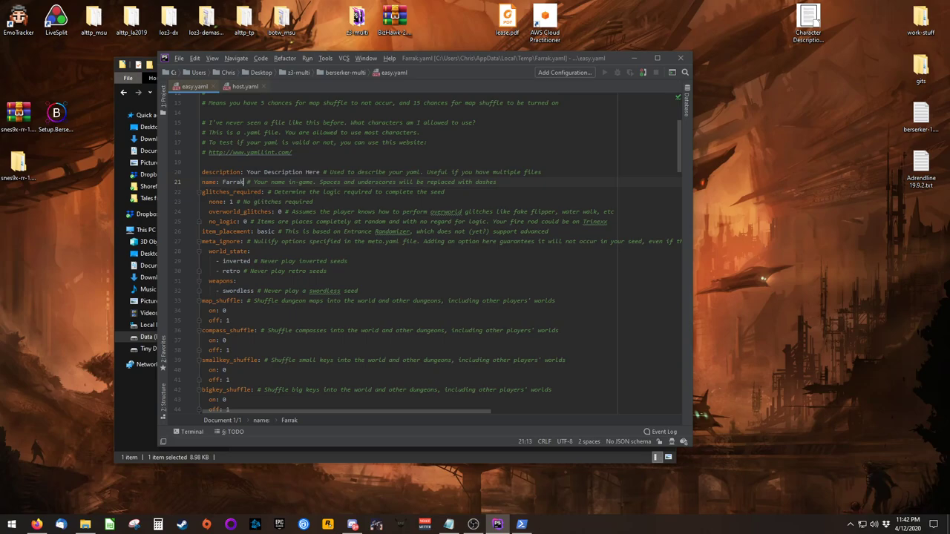
drag(246, 172, 319, 171)
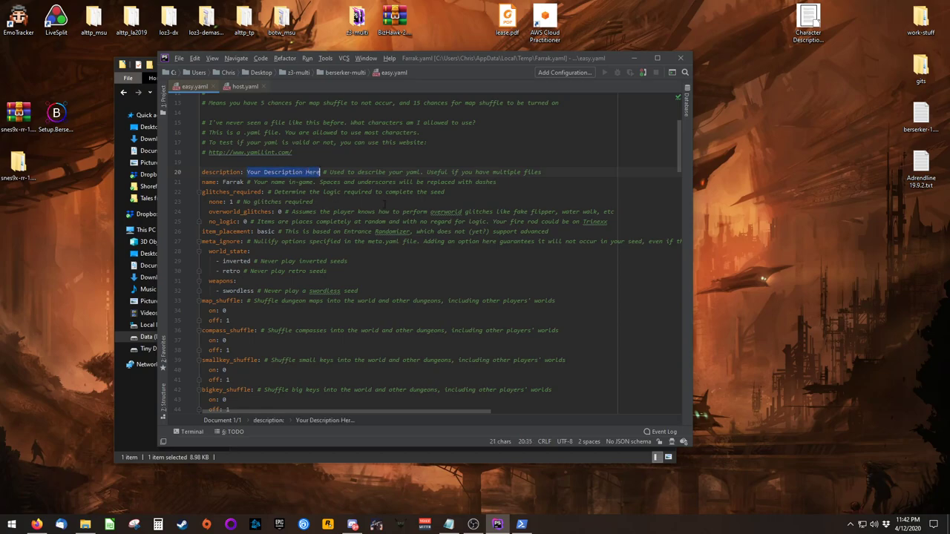
click(357, 233)
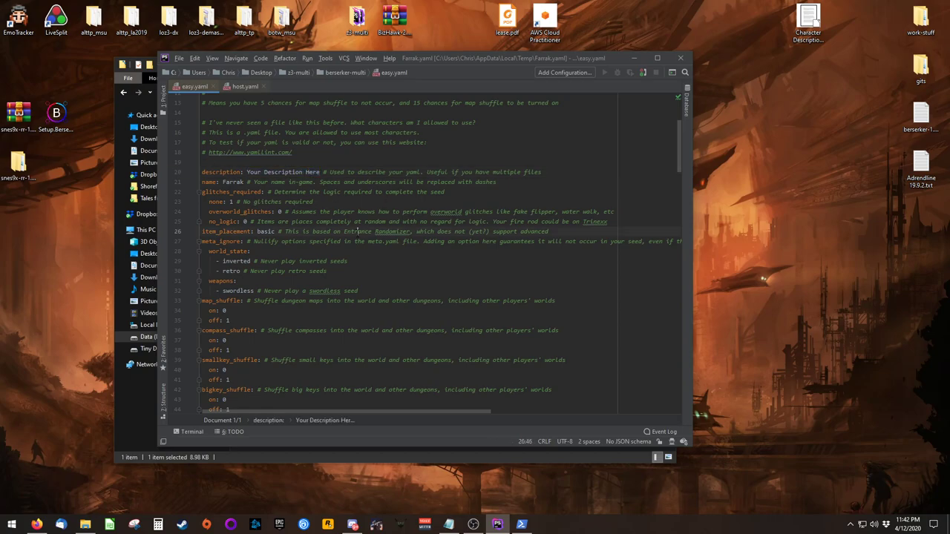
Step: Add a luigi entry with a weight of 9999999 below link in the rom sprite options
scroll(357, 235, down, 9)
scroll(388, 253, down, 20)
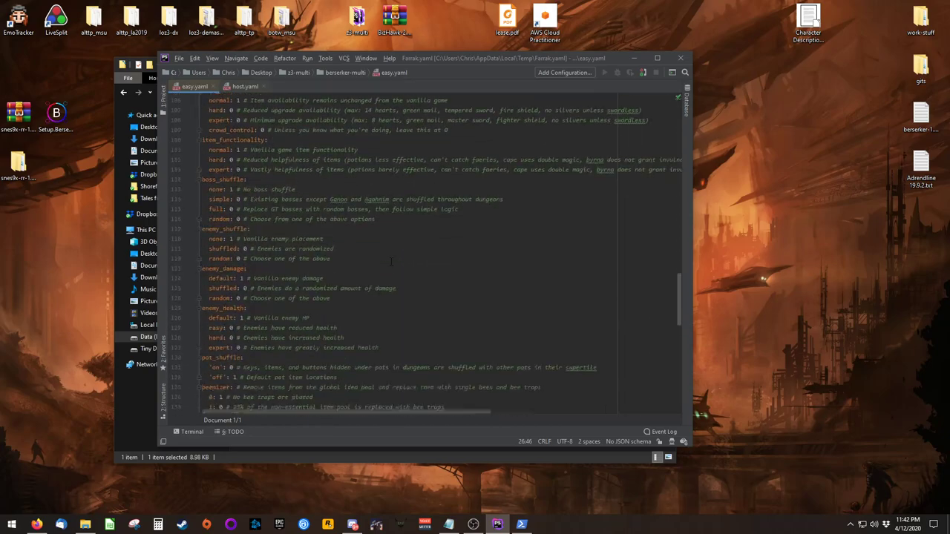
scroll(387, 253, down, 4)
scroll(268, 306, up, 3)
scroll(295, 300, up, 4)
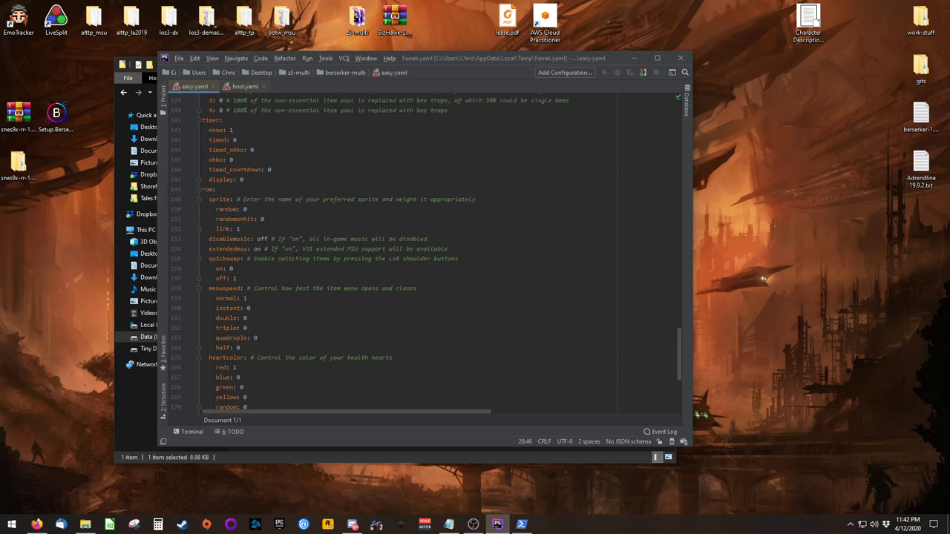
click(289, 228)
key(Return)
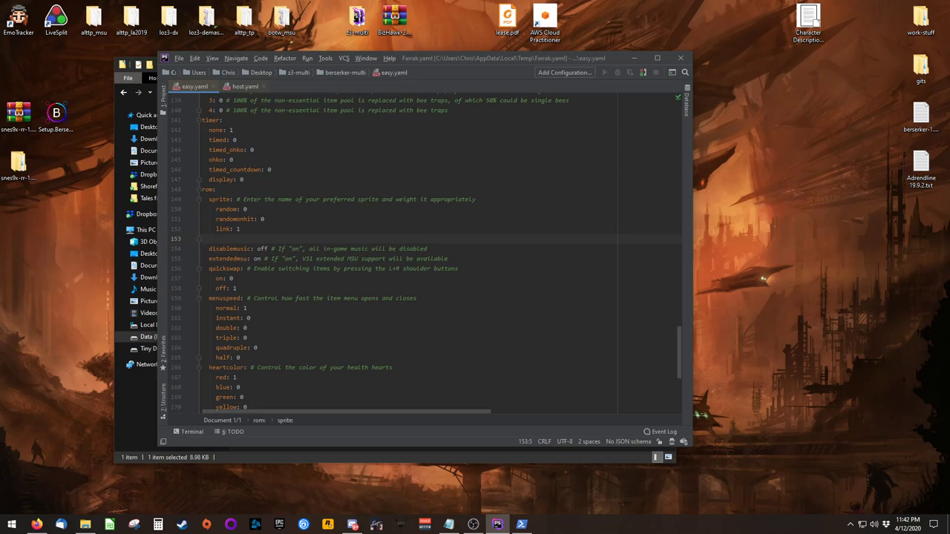
text(luigi: 1)
key(BackSpace)
text(9999999)
Step: Rename easy.yaml in the Players folder to the player's name, keeping the .yaml extension, and close the folder
click(633, 57)
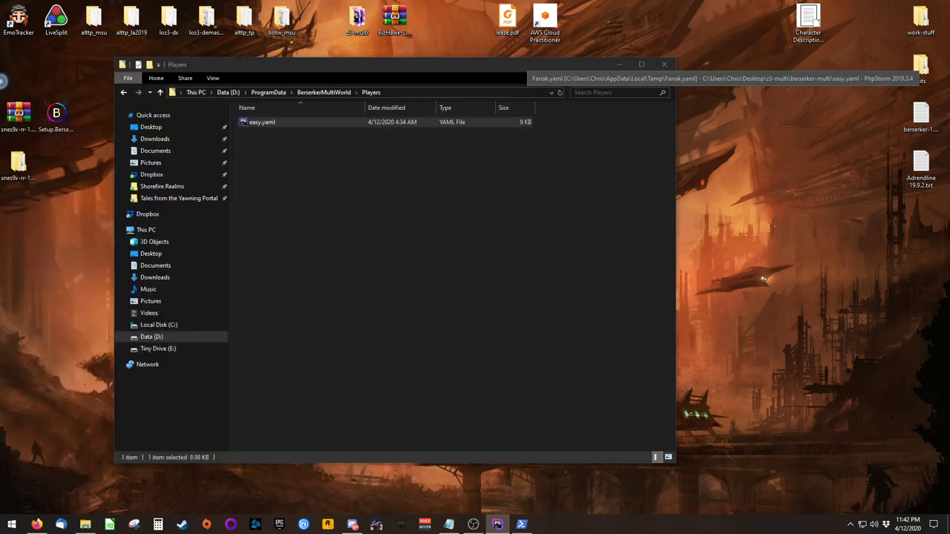
right_click(244, 124)
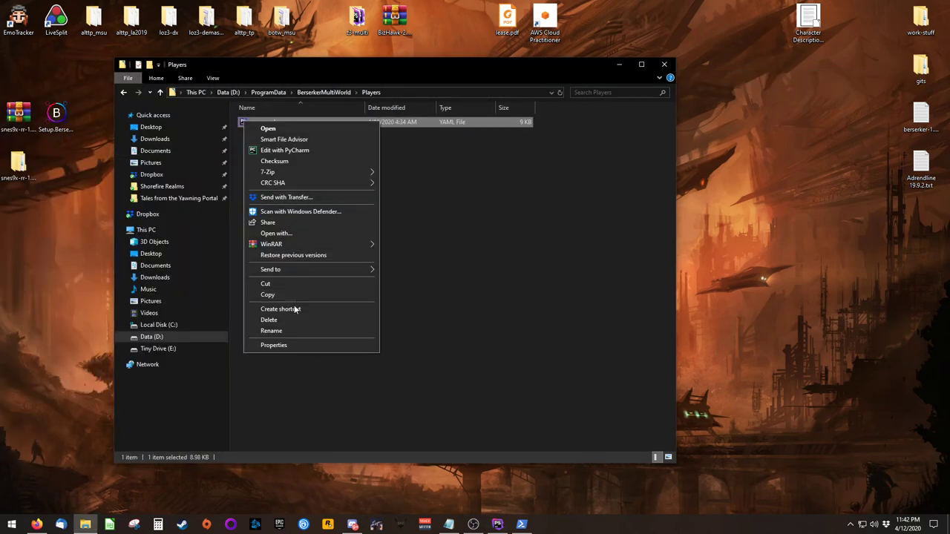
click(286, 333)
text(Farrak)
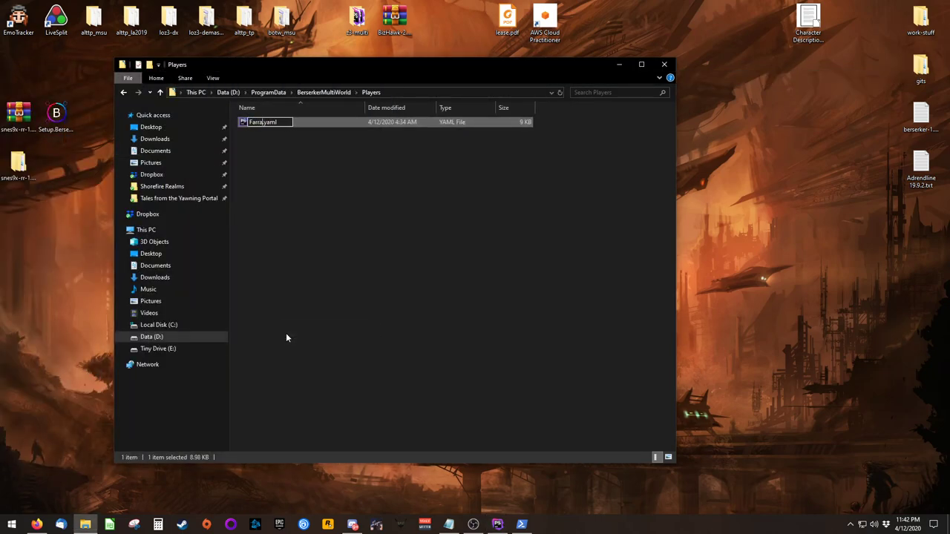
key(Return)
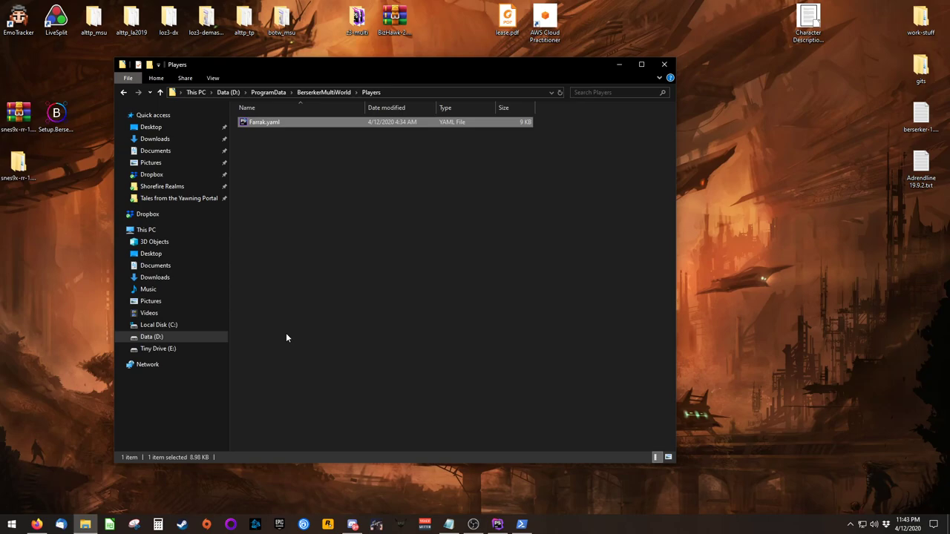
click(288, 337)
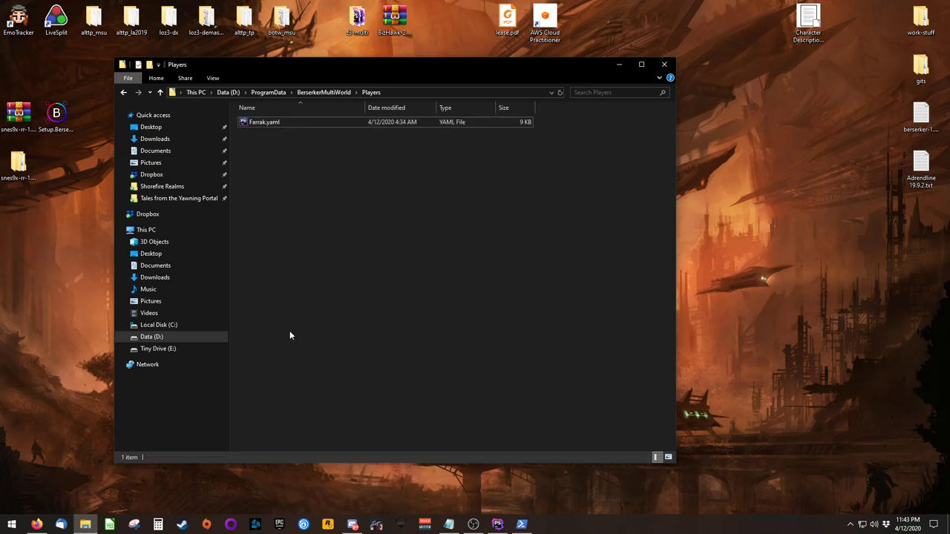
click(663, 67)
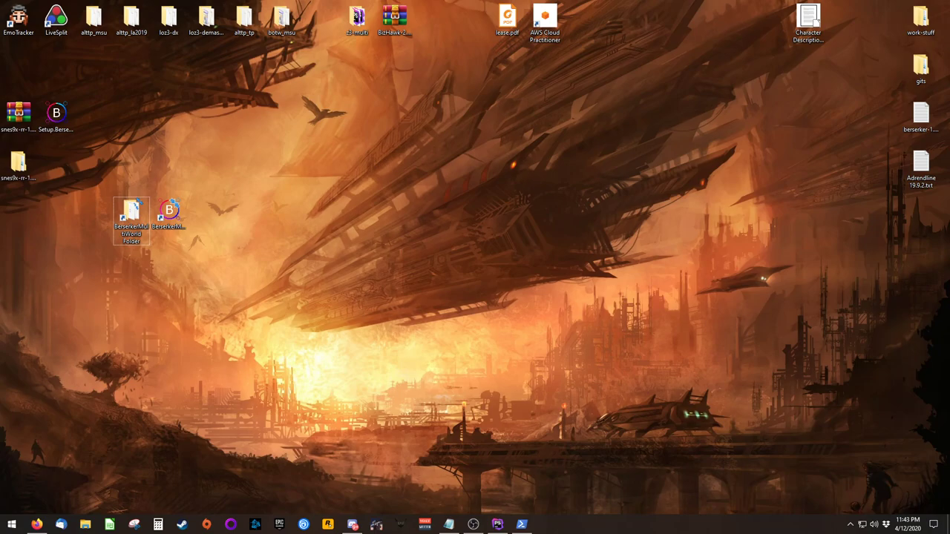
Step: Place the player's .bmbp patch file on the desktop, launch it, and allow qusb2snes.exe through the firewall on public networks
drag(215, 371, 278, 226)
click(235, 283)
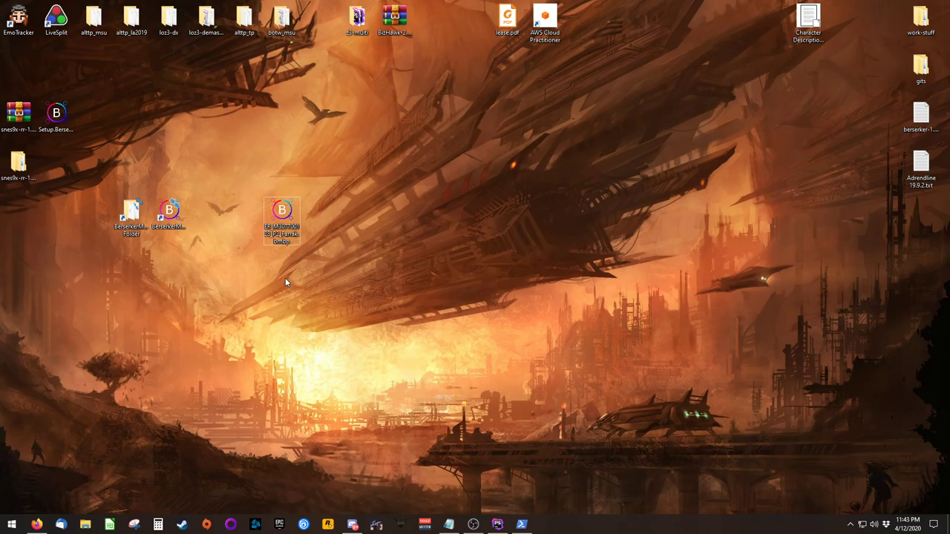
double_click(282, 215)
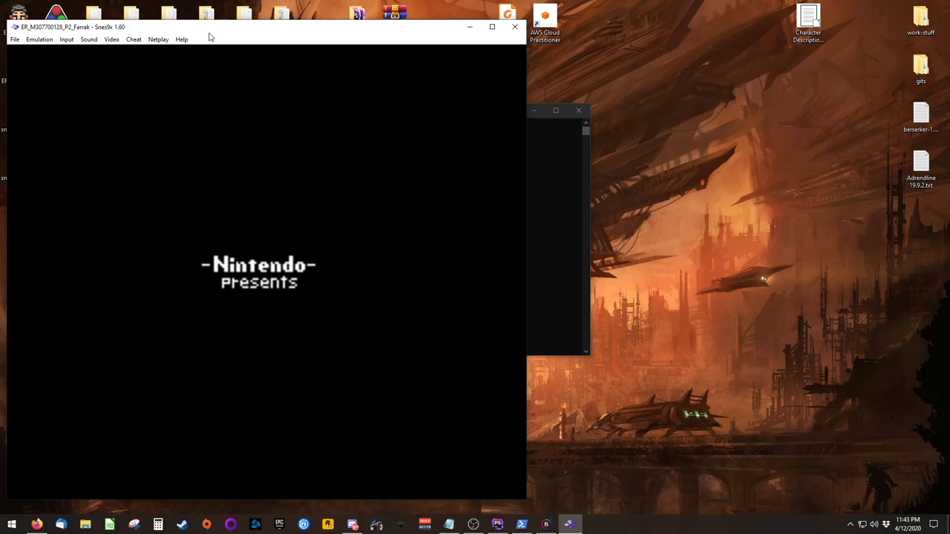
drag(213, 30, 401, 34)
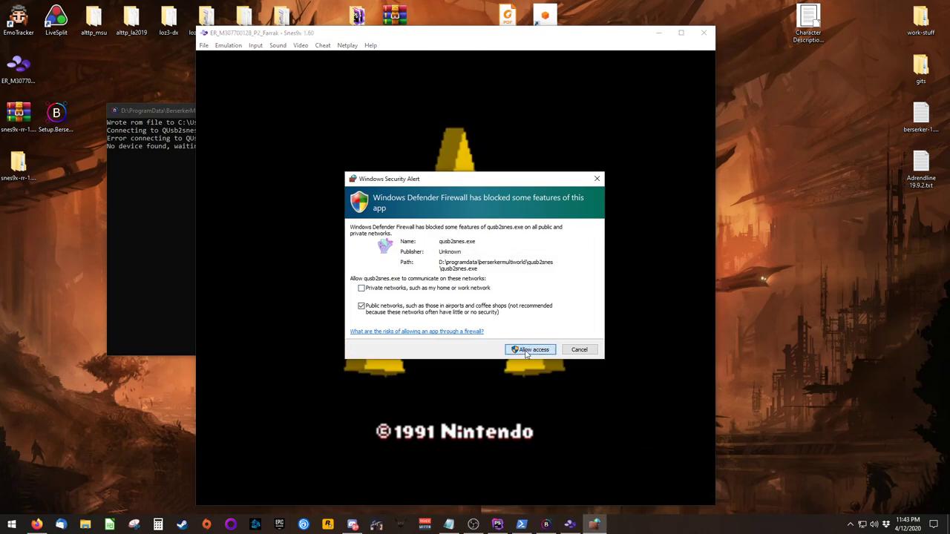
click(523, 352)
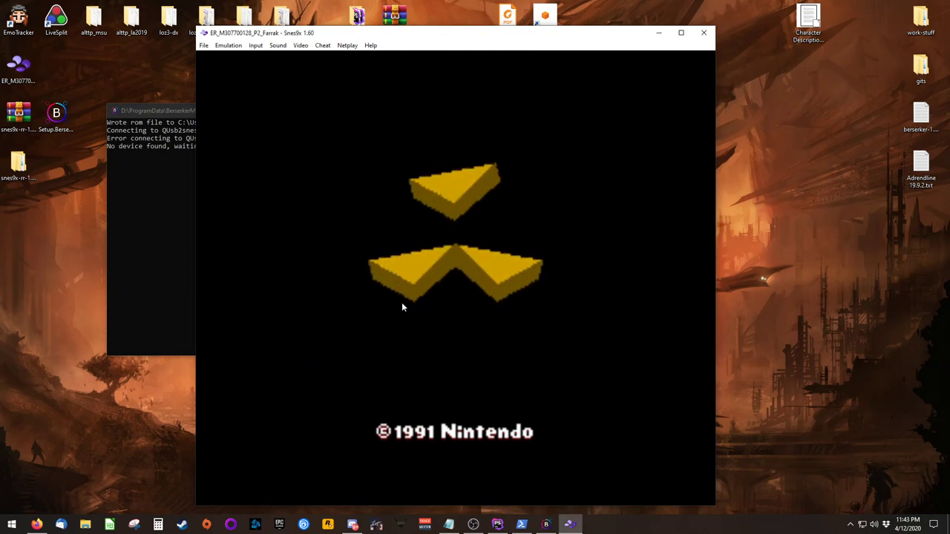
Step: Move the Snes9x window clear of the Lua script area and open a new Lua script window
click(19, 64)
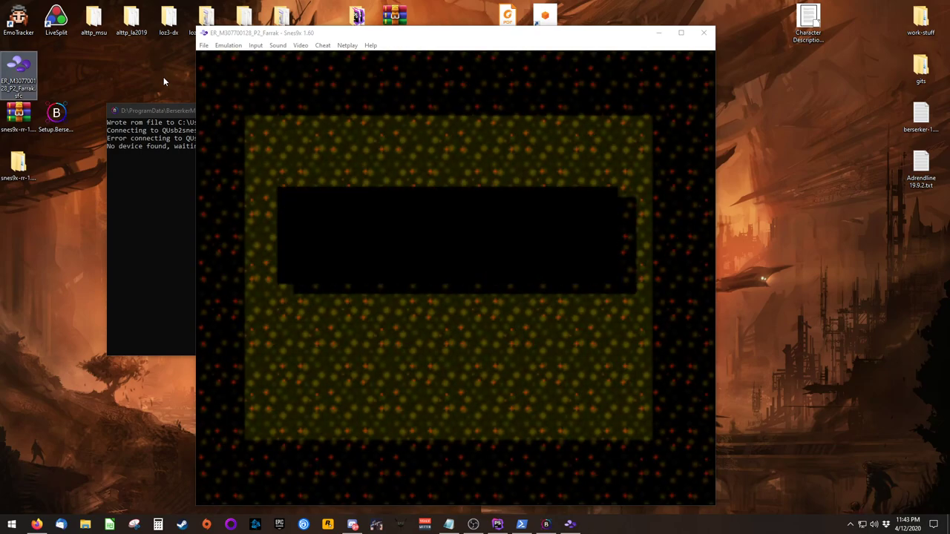
drag(458, 36, 271, 32)
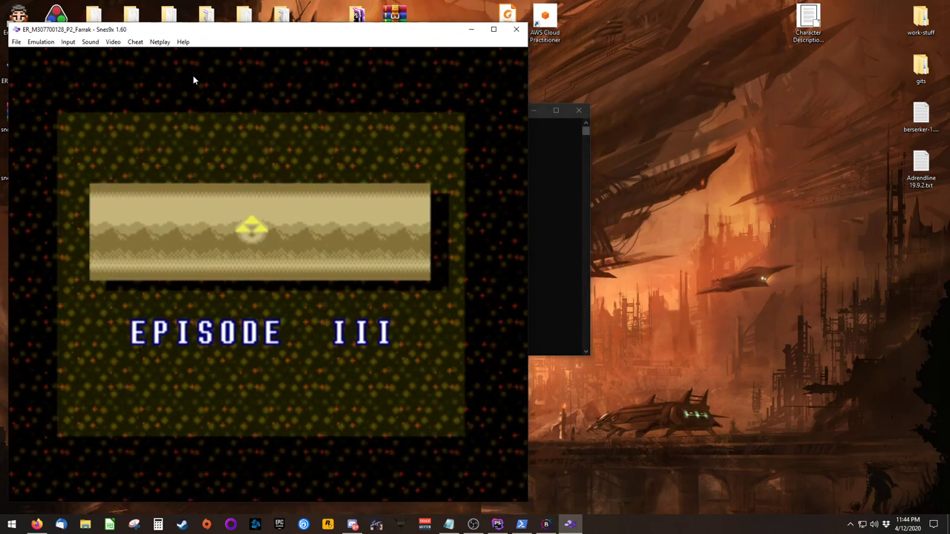
click(16, 43)
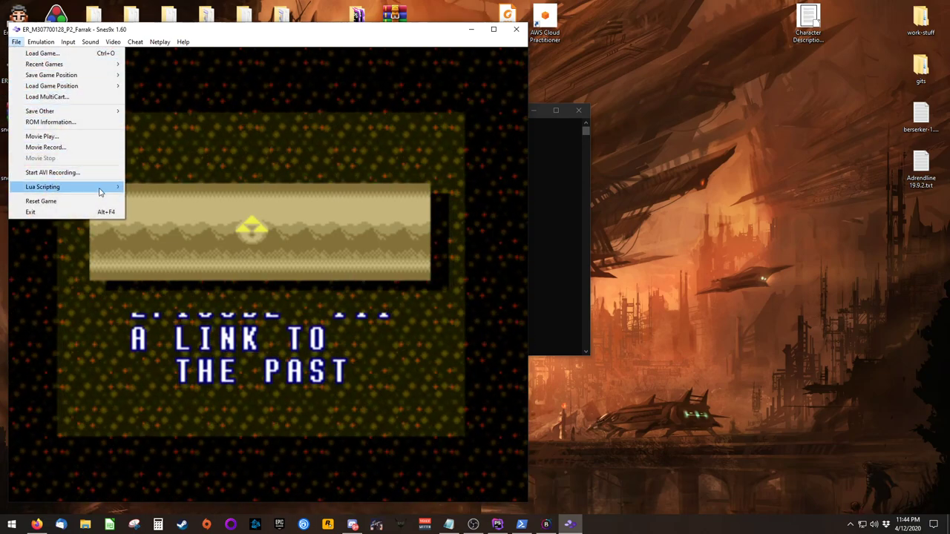
mouse_move(101, 192)
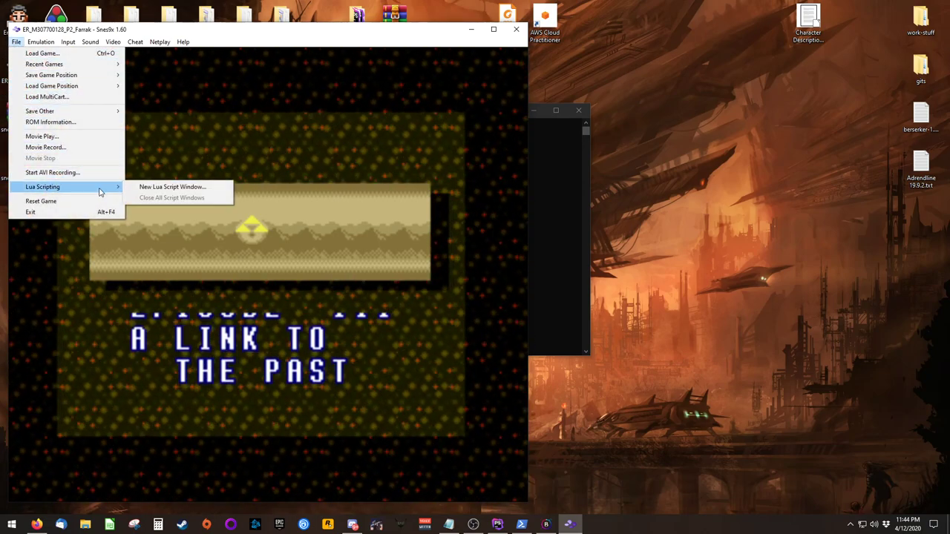
click(177, 188)
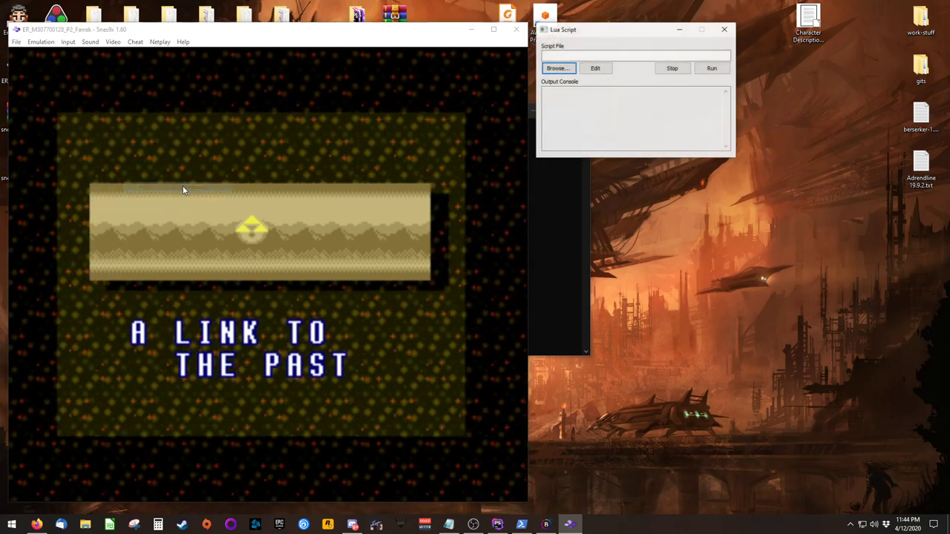
Step: Load multibridge.lua from the lua folder of snes9x-rr-1.60-win32-multitroid2-r5 inside the desktop's z3-multi folder
click(558, 68)
drag(737, 54, 299, 77)
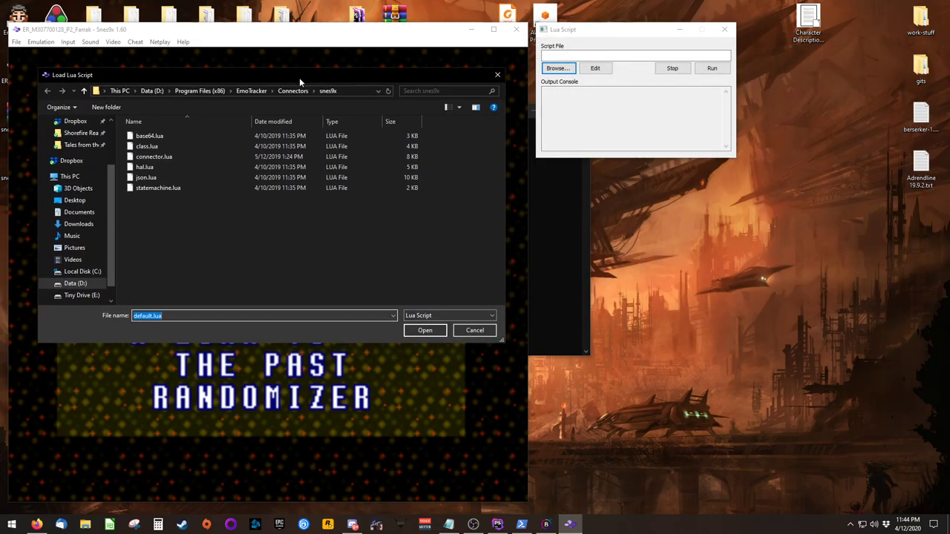
click(74, 200)
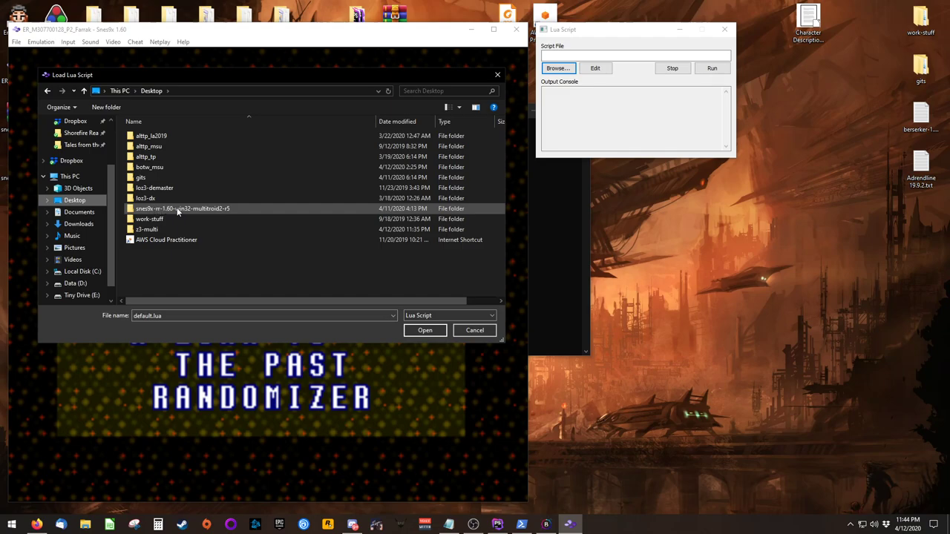
double_click(149, 230)
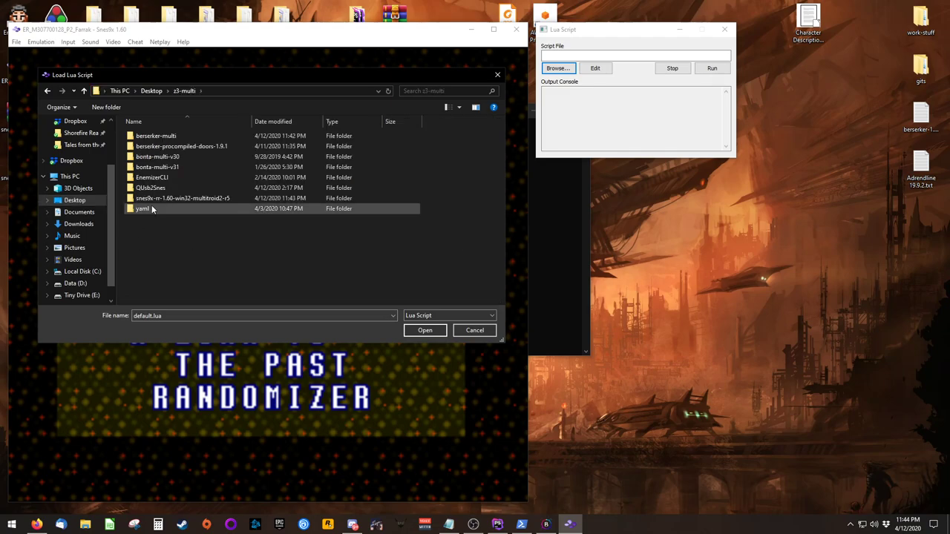
double_click(149, 199)
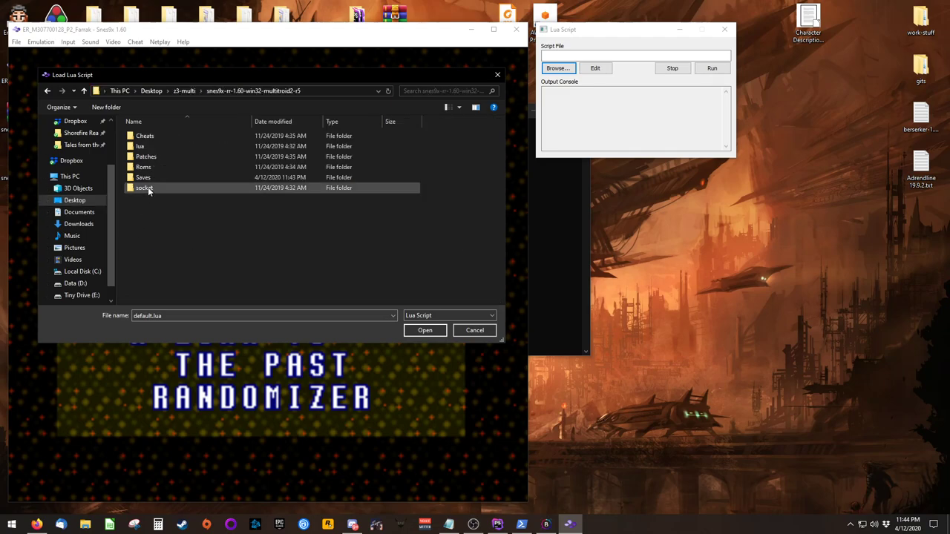
double_click(138, 147)
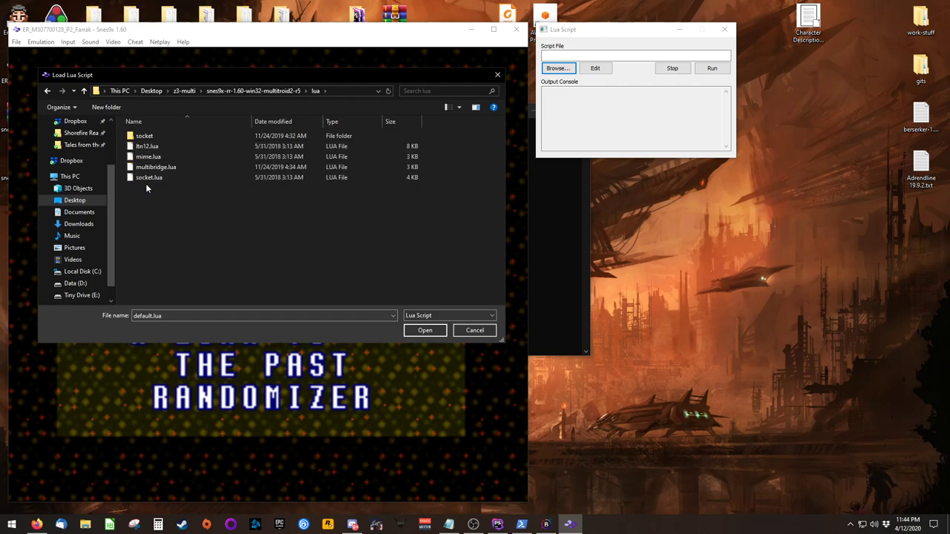
click(190, 168)
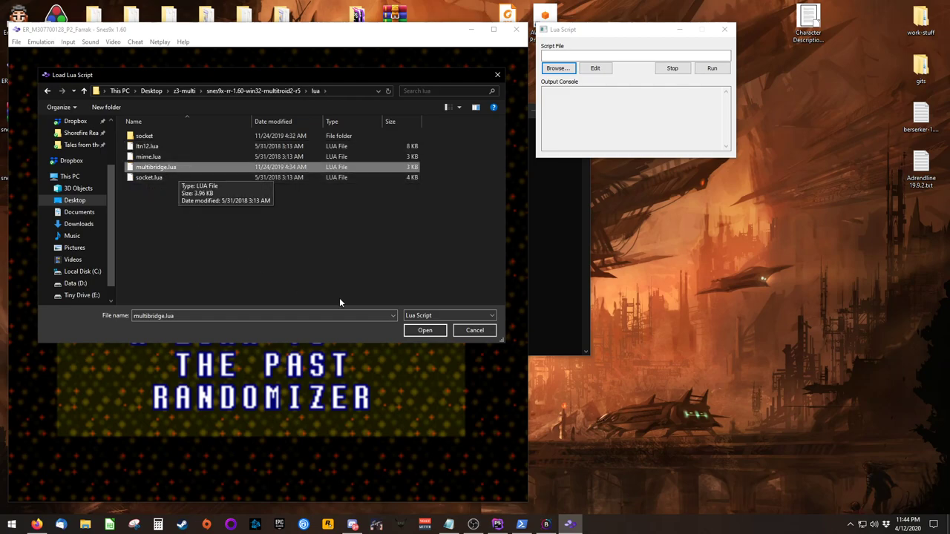
click(424, 330)
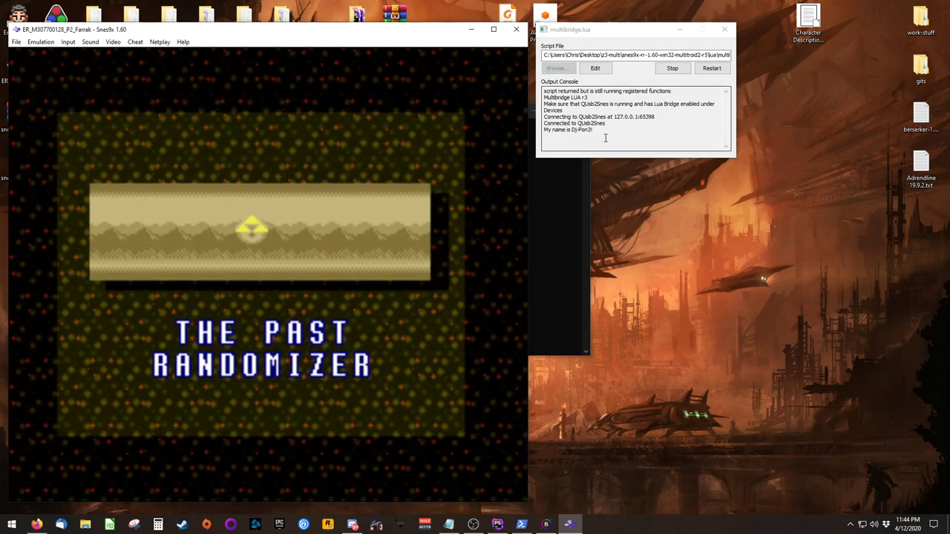
Step: Check the multibridge script output and the multiworld client console for the connection and join status, and return to the game
drag(552, 129, 600, 134)
click(599, 134)
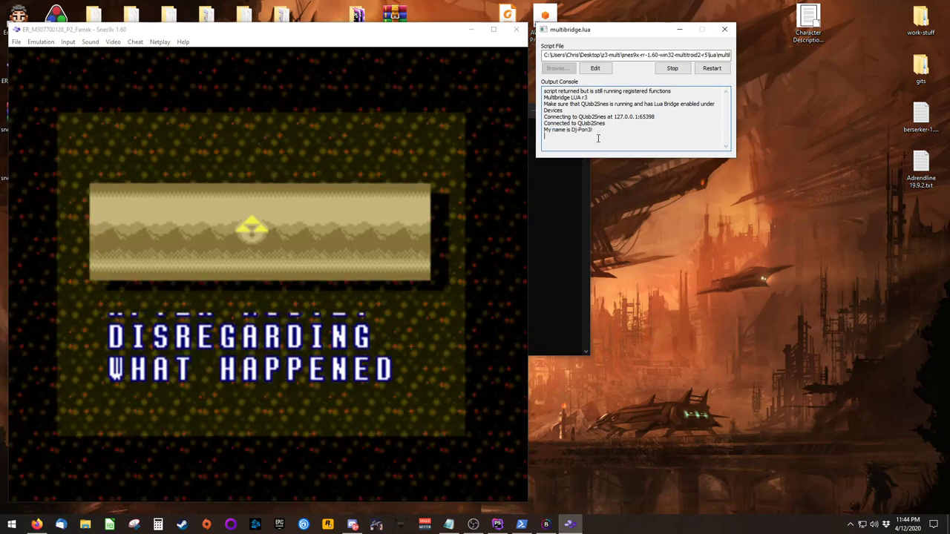
click(569, 276)
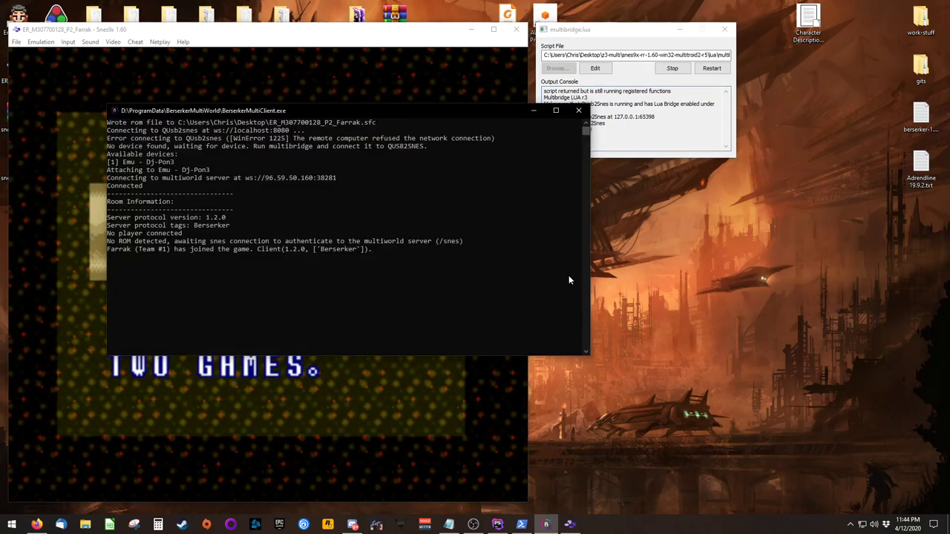
drag(108, 249, 364, 257)
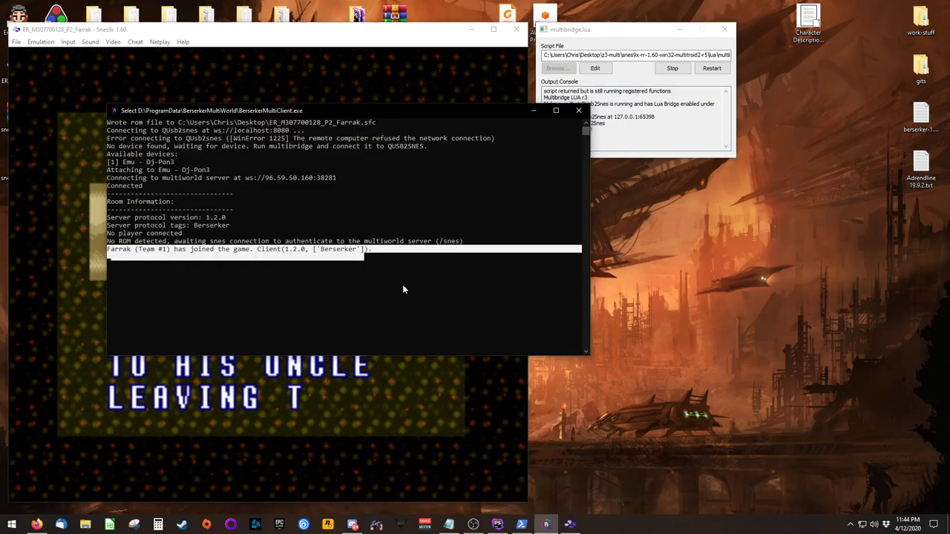
click(416, 382)
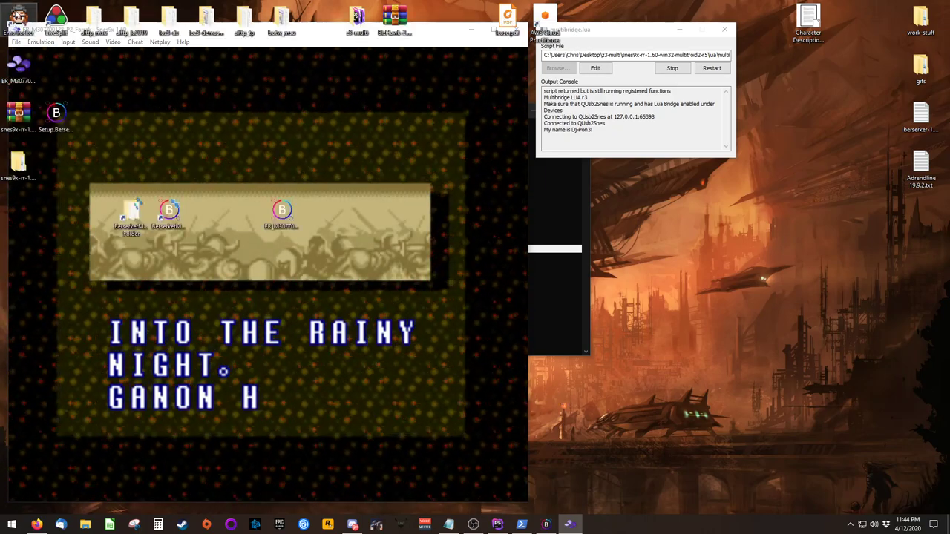
Step: Launch EmoTracker, place it below the multibridge script window, and start its SNES auto-tracking with the Lua connection
click(19, 14)
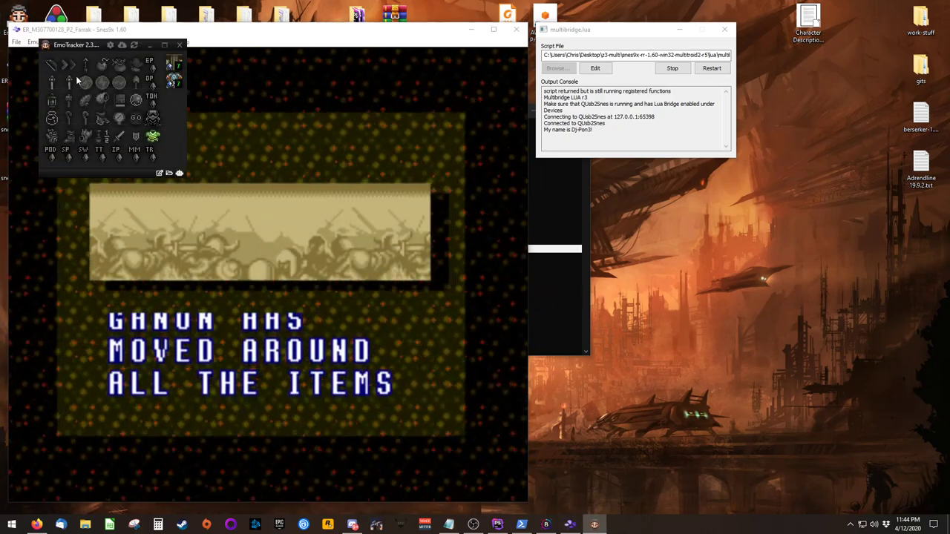
drag(67, 44, 622, 182)
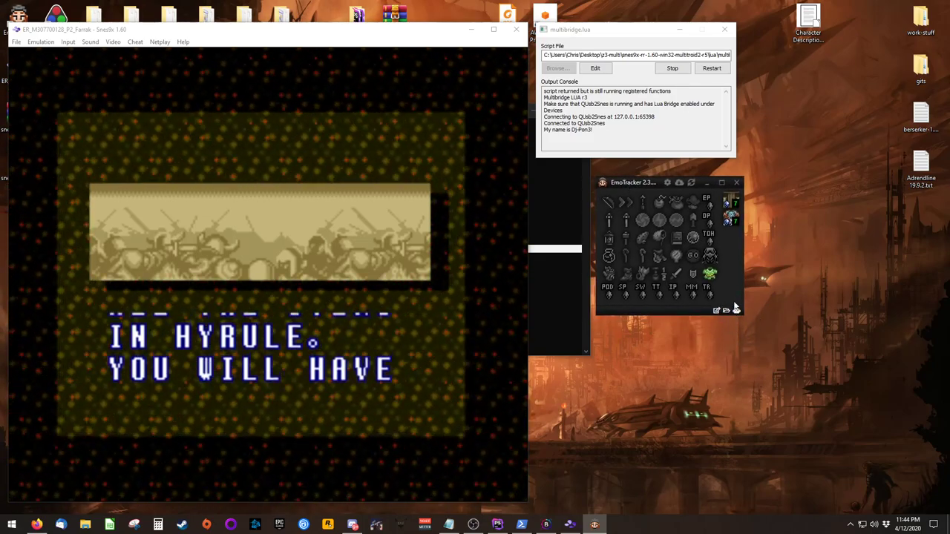
click(738, 311)
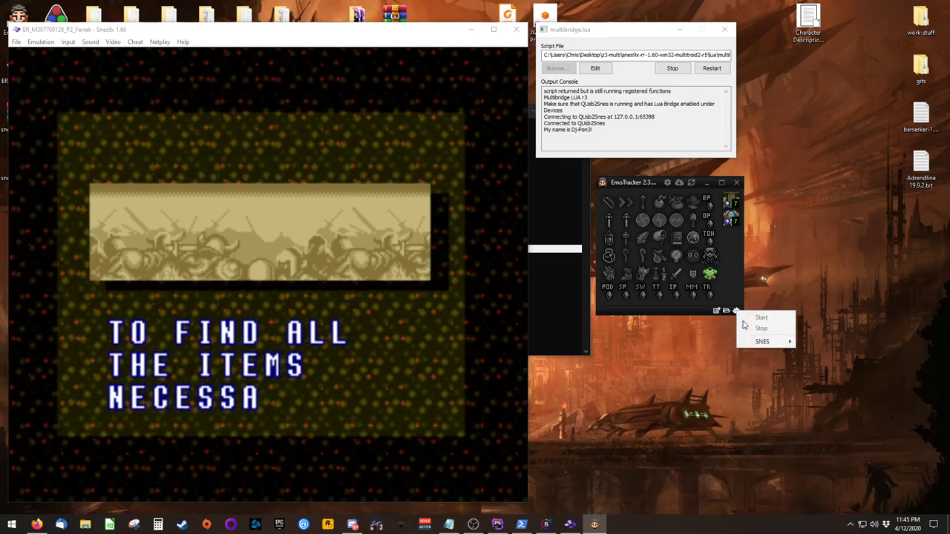
mouse_move(785, 342)
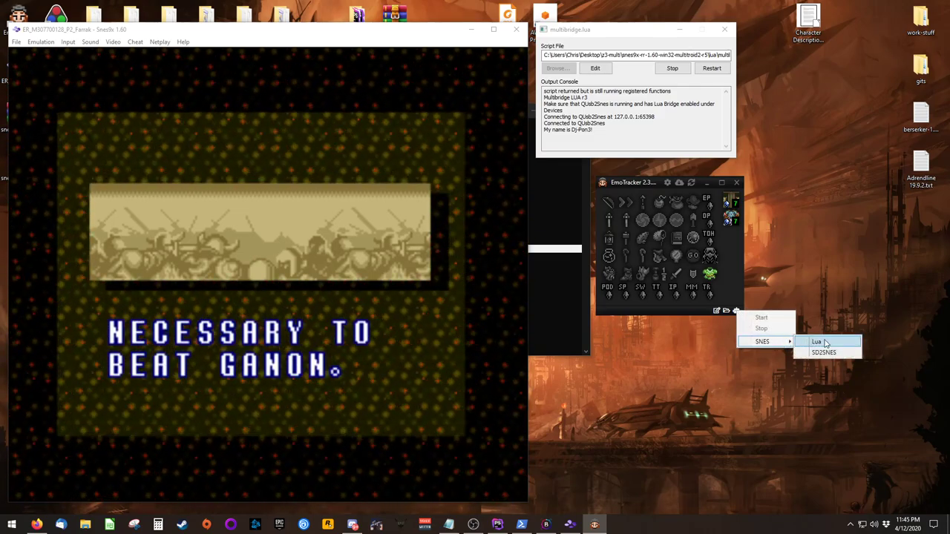
click(824, 343)
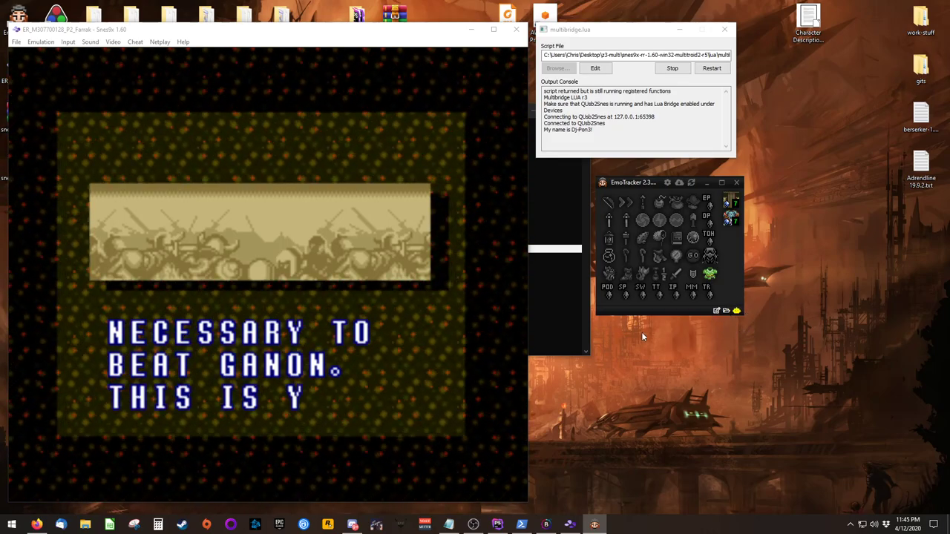
Step: Open a second Lua script window in Snes9x and place it beside the multibridge.lua window
click(16, 43)
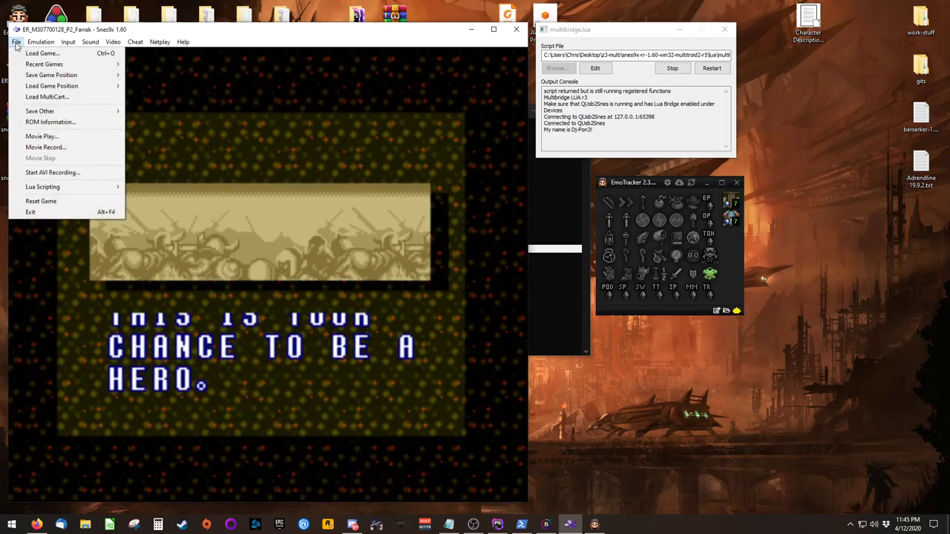
mouse_move(90, 187)
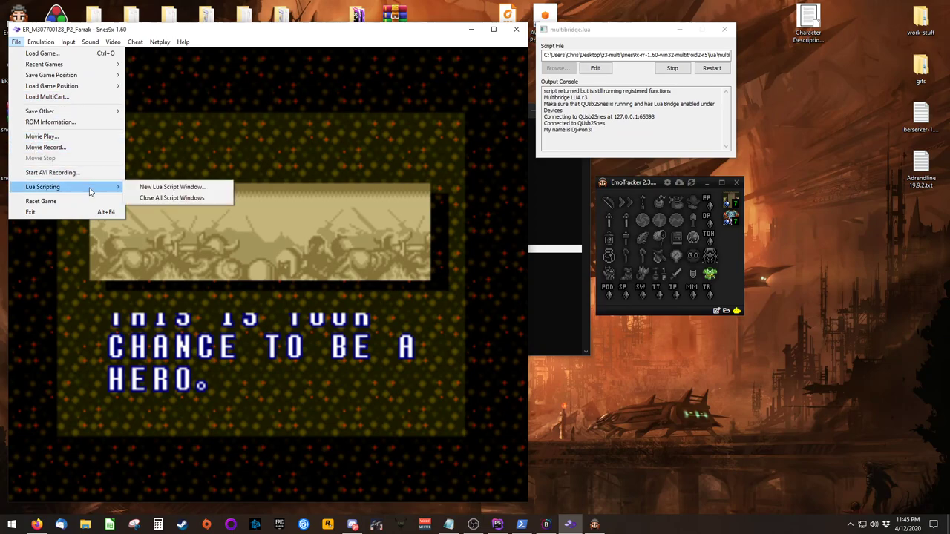
click(145, 187)
drag(600, 47, 793, 36)
Step: Load connector.lua from D:\Program Files (x86)\EmoTracker\Connectors\snes9x into the second Lua script window
click(763, 69)
drag(741, 41, 284, 79)
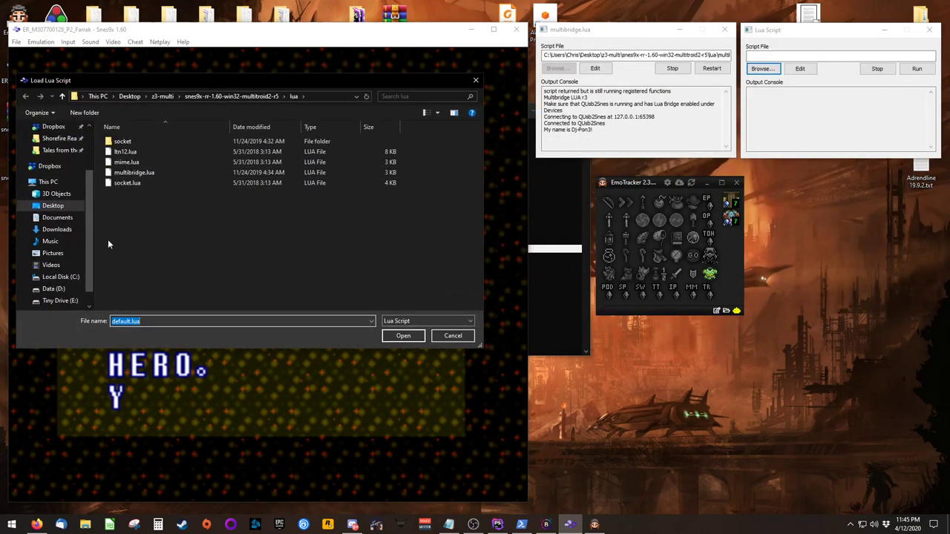
scroll(59, 264, down, 1)
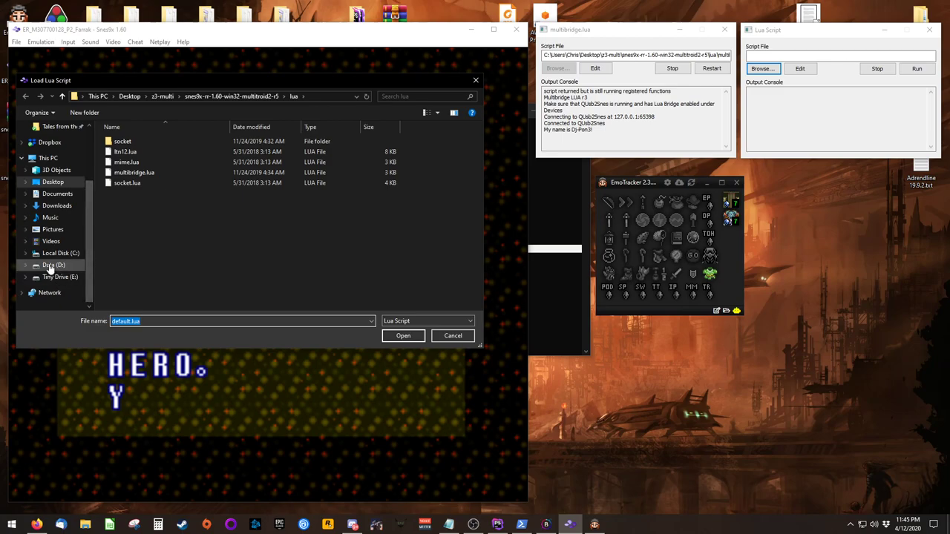
click(51, 265)
scroll(166, 263, down, 3)
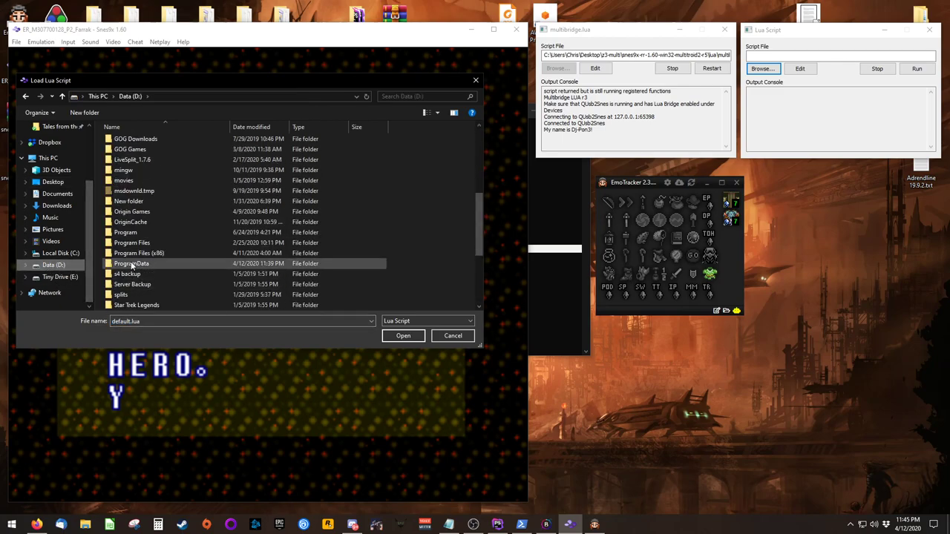
double_click(133, 253)
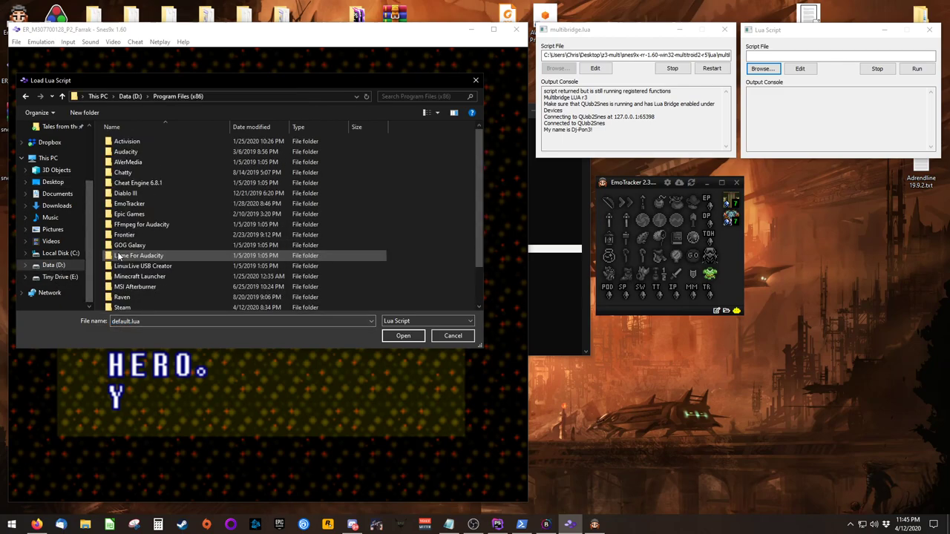
double_click(110, 205)
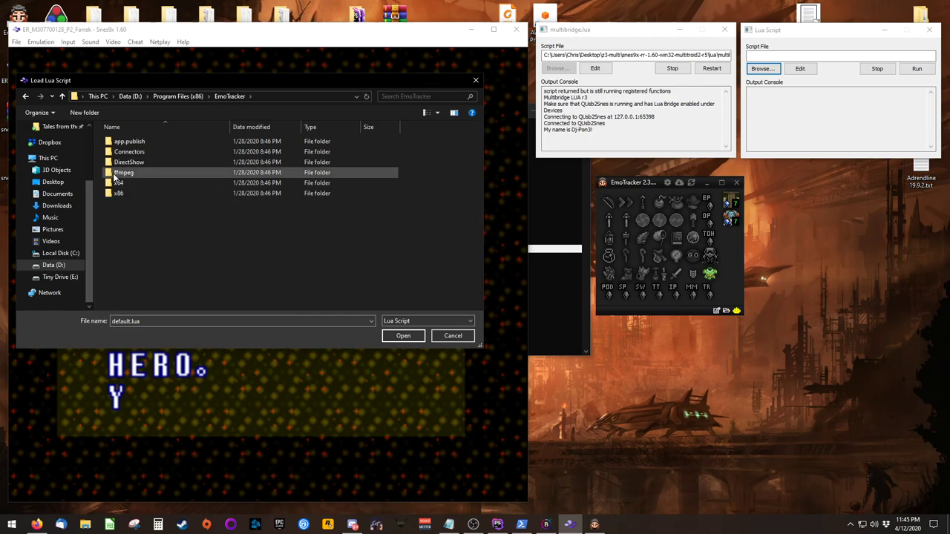
double_click(118, 151)
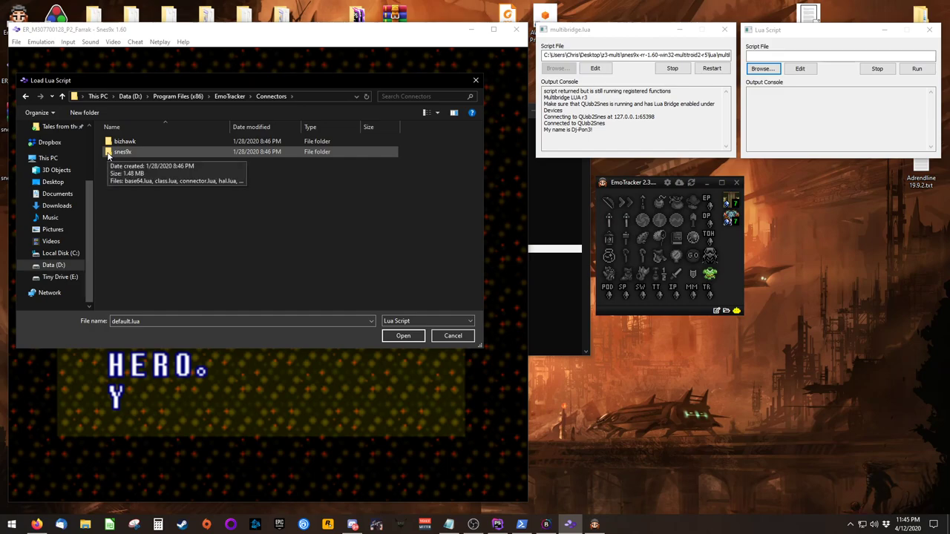
double_click(110, 152)
click(123, 161)
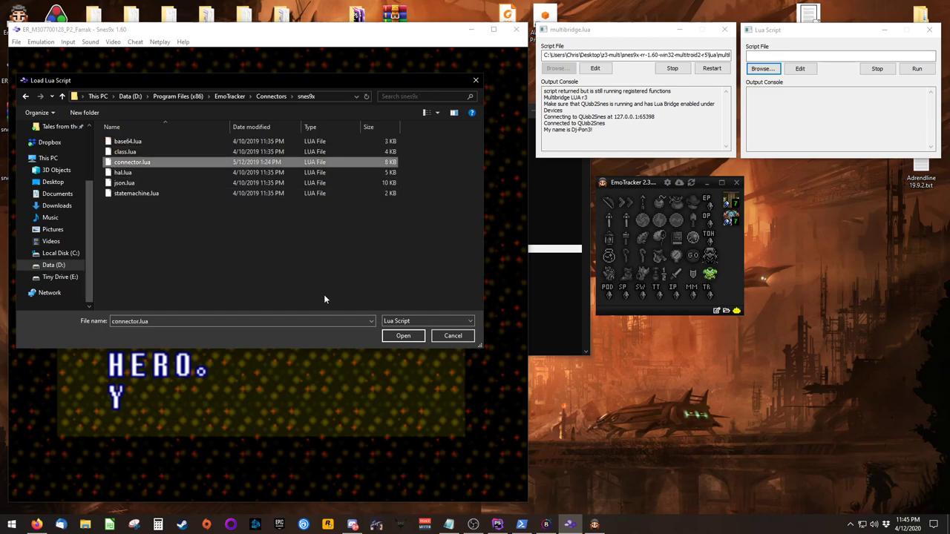
click(403, 335)
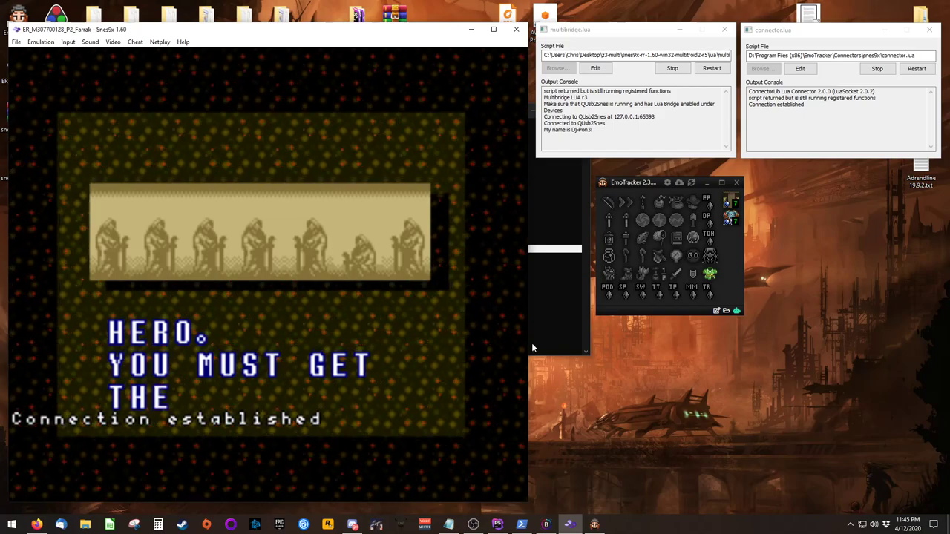
drag(815, 106, 756, 105)
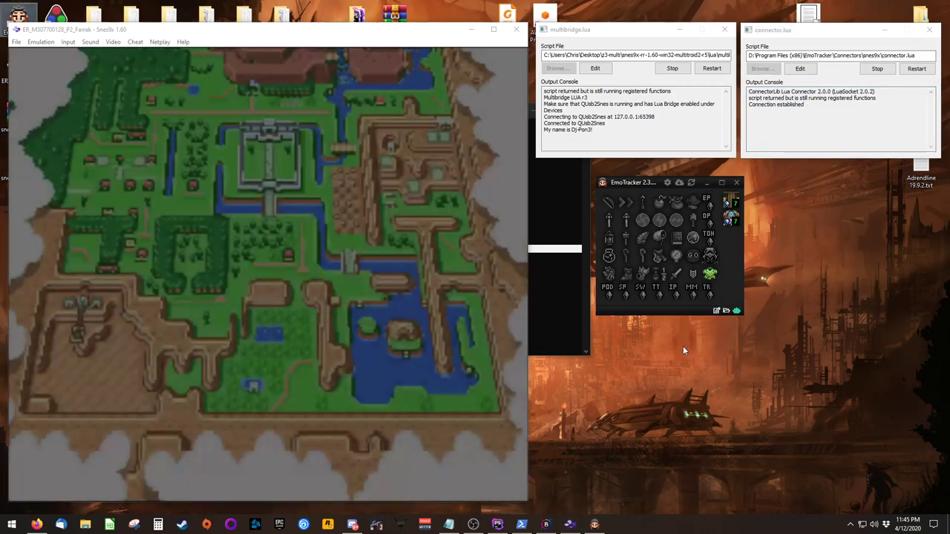
click(683, 350)
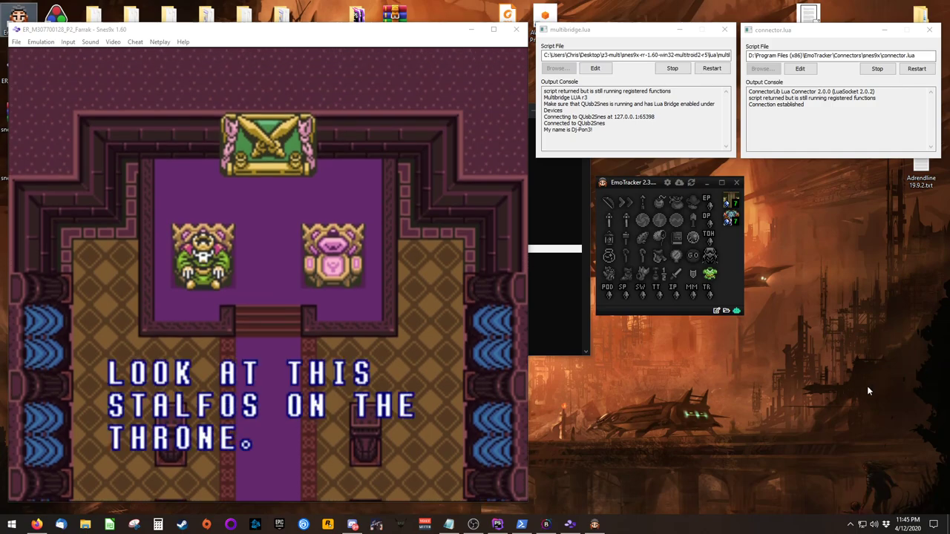
Step: Close the emulator, multiworld client and EmoTracker, and delete the player's patch file from the desktop
click(516, 29)
click(579, 112)
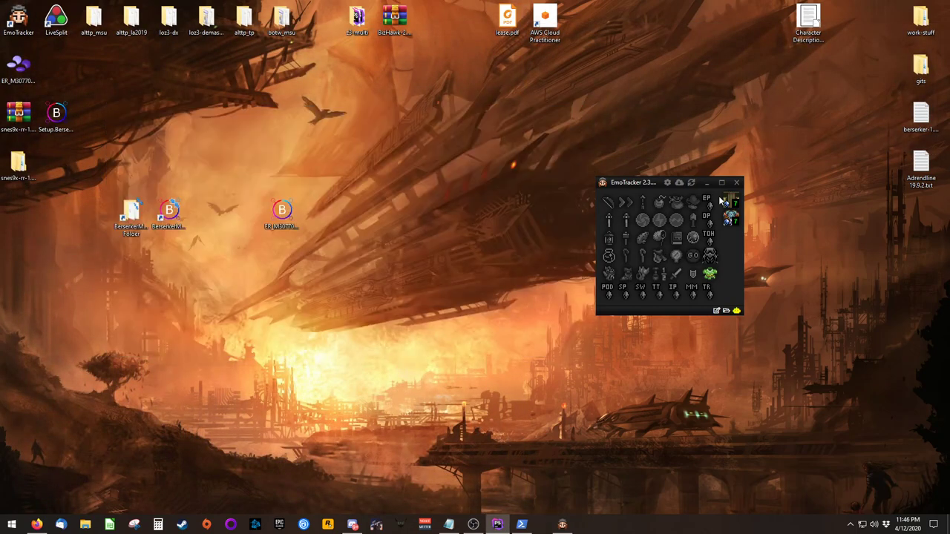
click(736, 182)
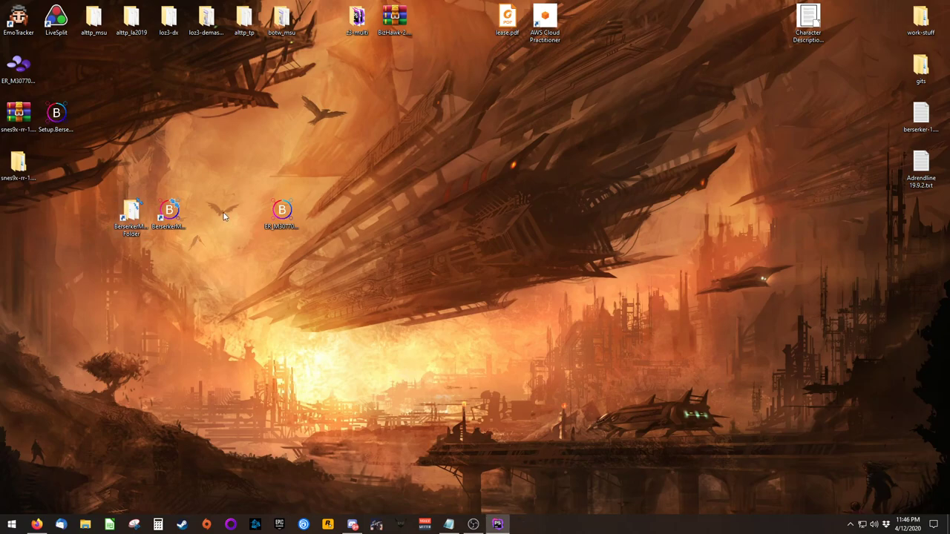
click(282, 213)
key(Delete)
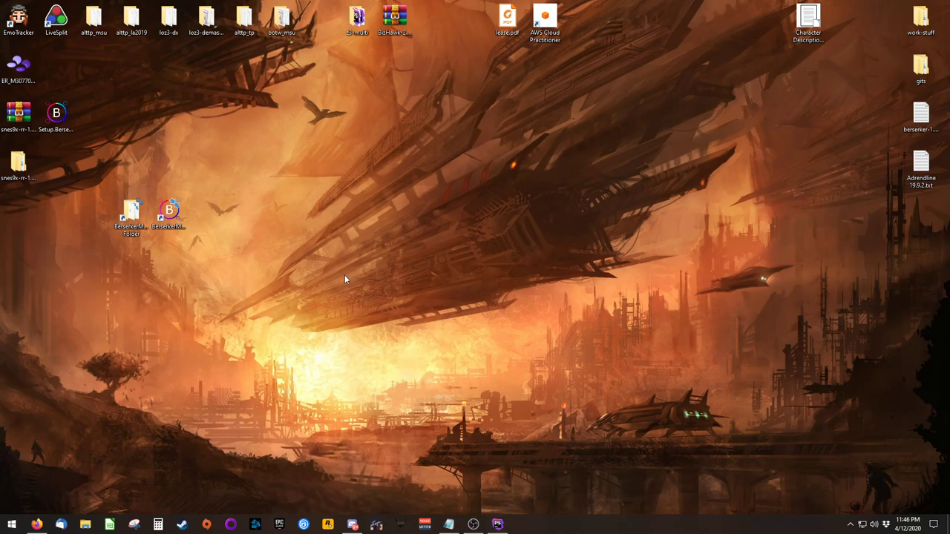
Step: Open host.yaml from the BerserkerMultiWorld folder and place the cursor on the port line of the server options
double_click(131, 214)
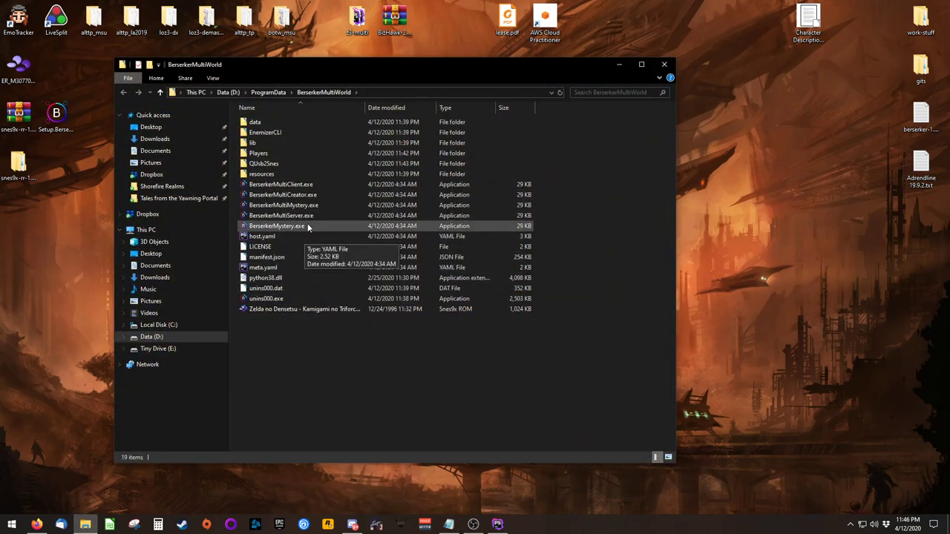
click(242, 240)
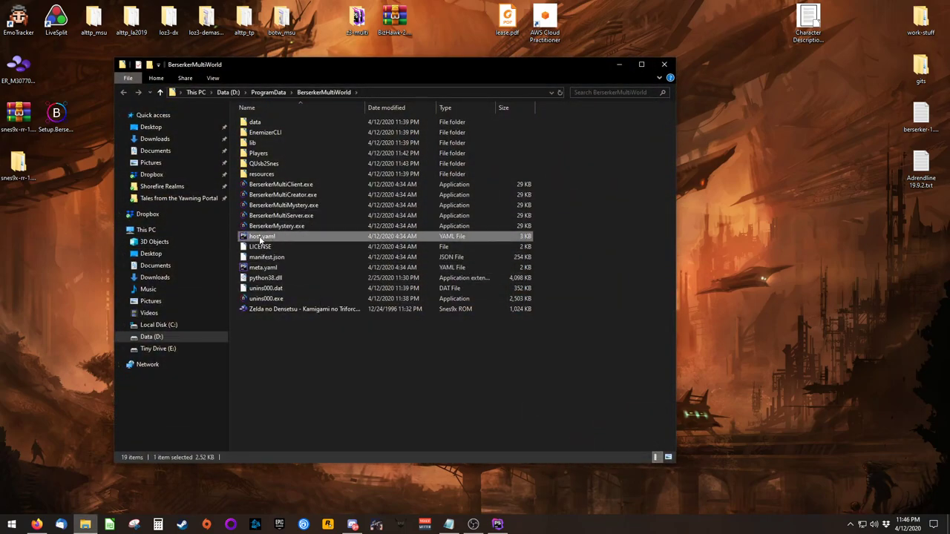
key(Return)
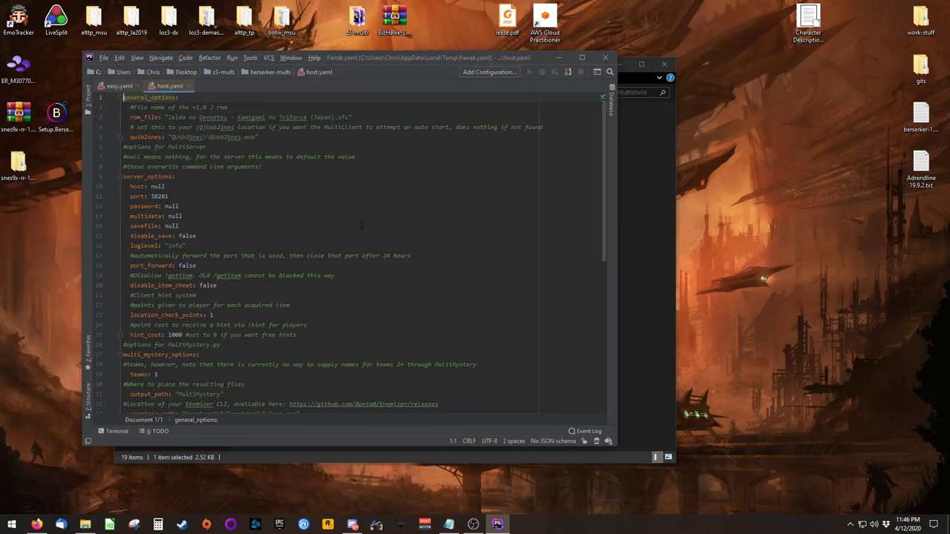
click(232, 195)
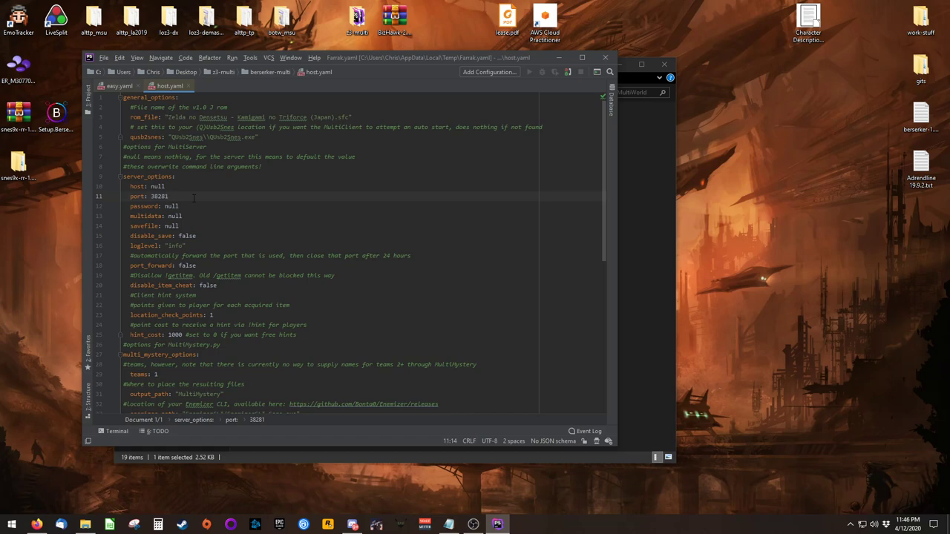
Step: Review the port and port_forward lines in the server options of host.yaml
key(shift+Home)
click(179, 196)
click(215, 265)
key(shift+Home)
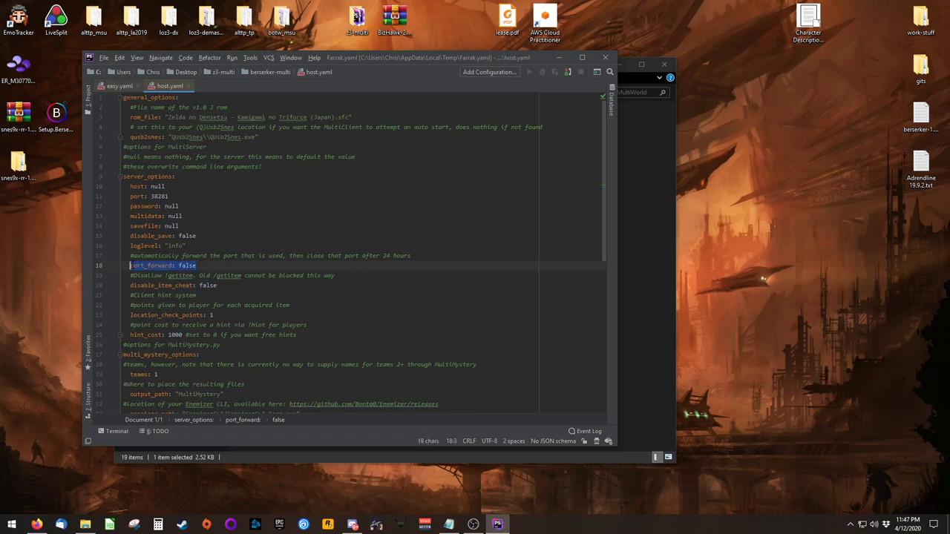
key(End)
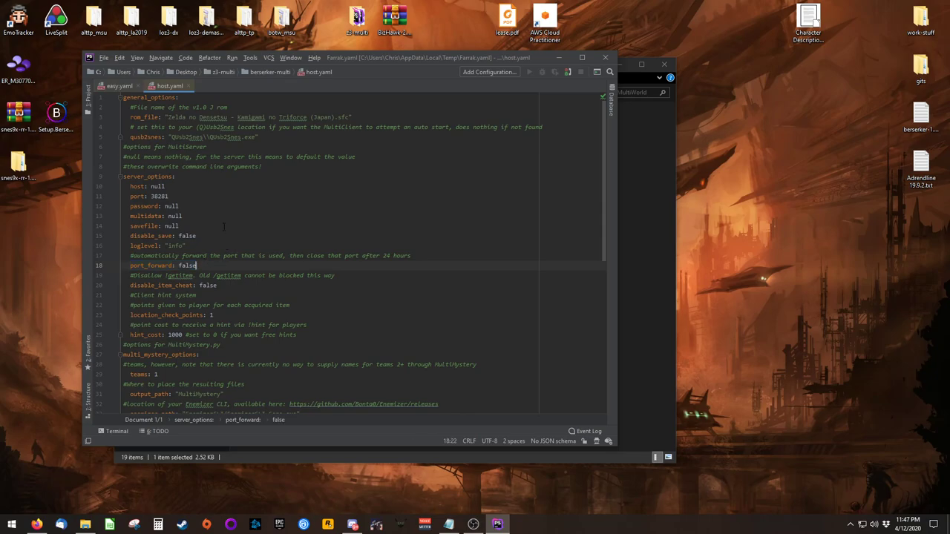
click(222, 198)
Step: Review create_spoiler, zip_diffs, zip_multidata and race in the multi_mystery_options of host.yaml, and move the editor off the screen
scroll(296, 217, down, 10)
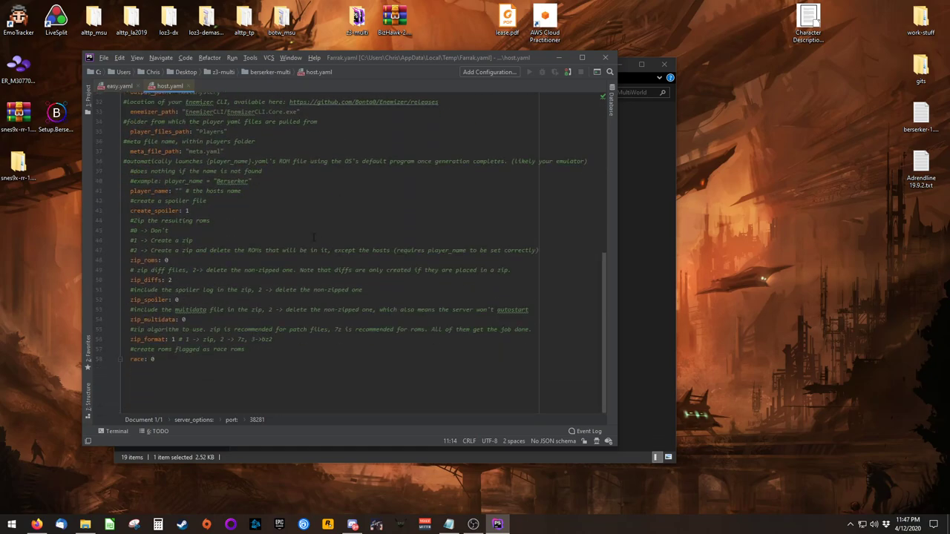
click(209, 212)
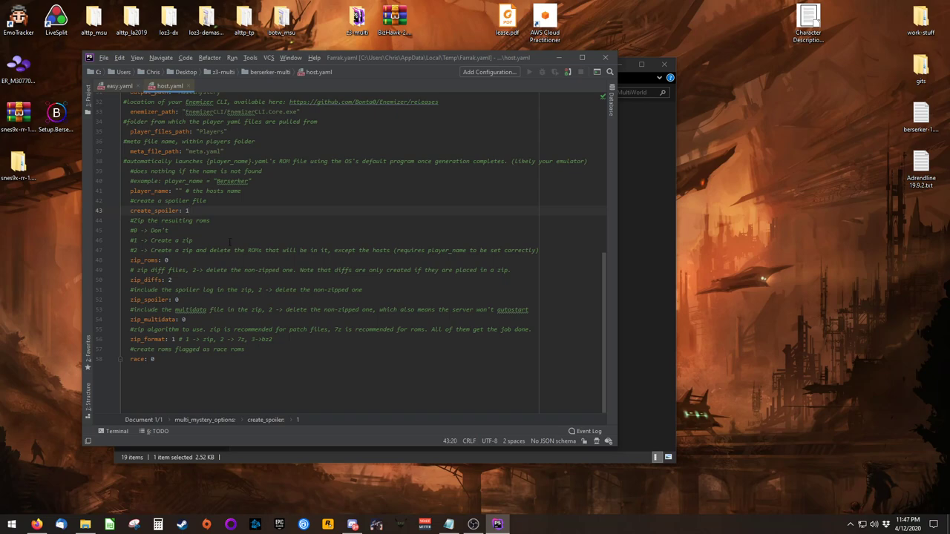
click(215, 281)
click(235, 319)
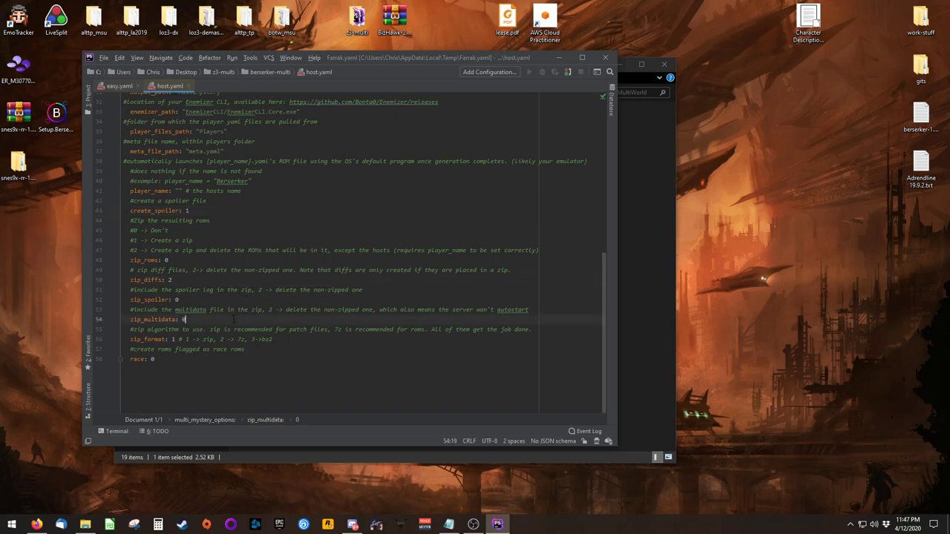
click(236, 360)
drag(472, 53, 0, 56)
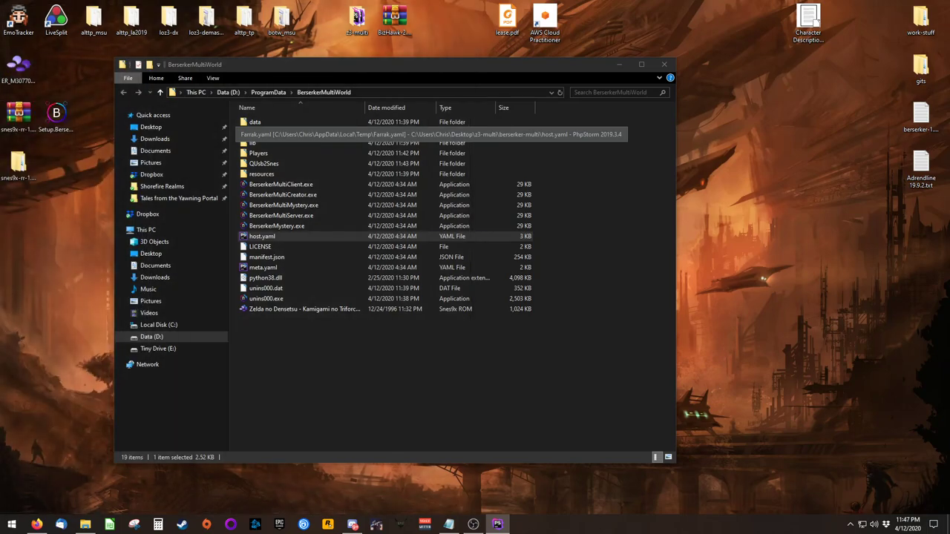
Step: Move the BerserkerMultiWorld folder window clear of the desktop YAML files and delete the existing Farrak.yaml from its Players folder
click(397, 362)
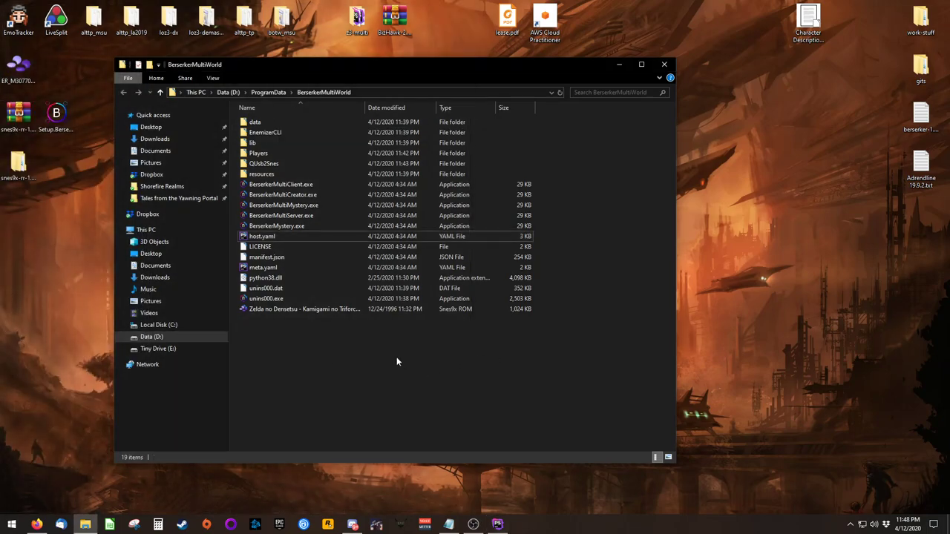
drag(336, 63, 437, 64)
drag(2, 401, 123, 378)
click(124, 375)
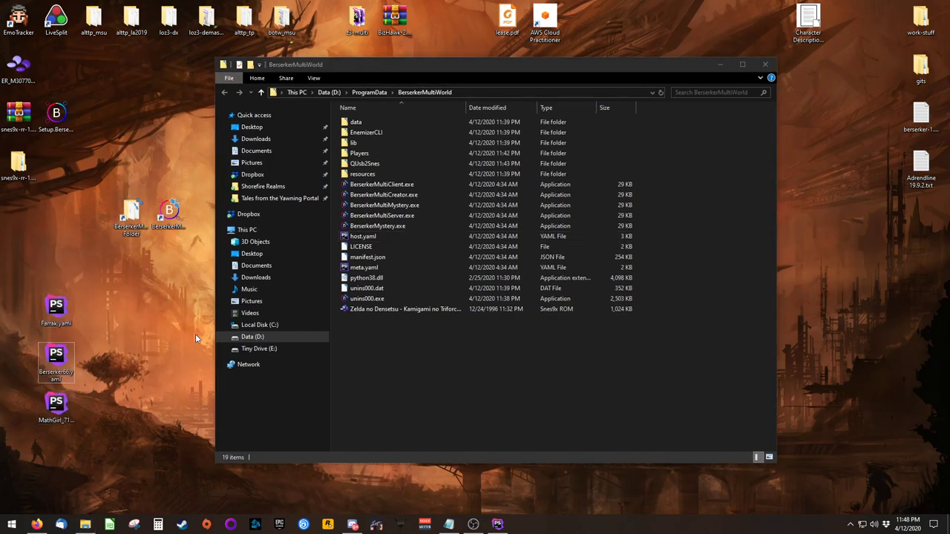
double_click(343, 153)
click(347, 125)
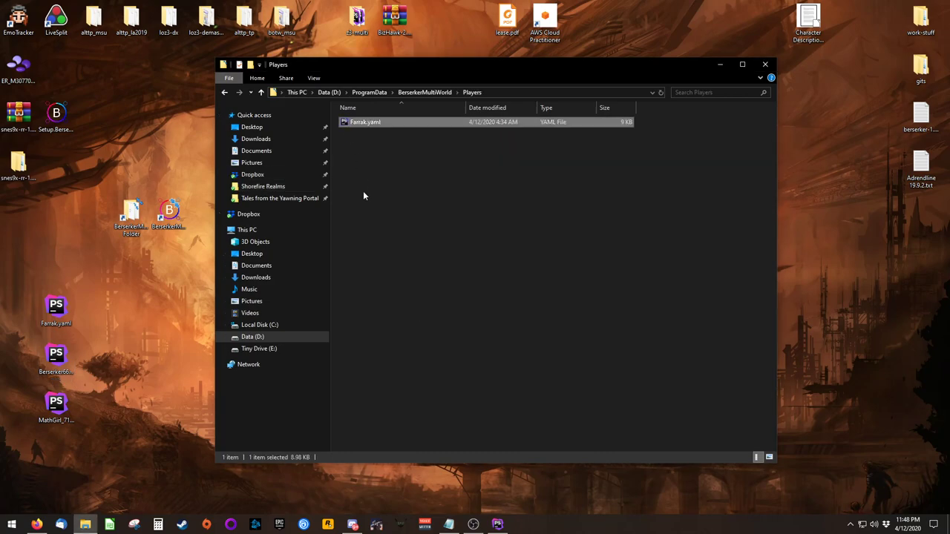
key(Delete)
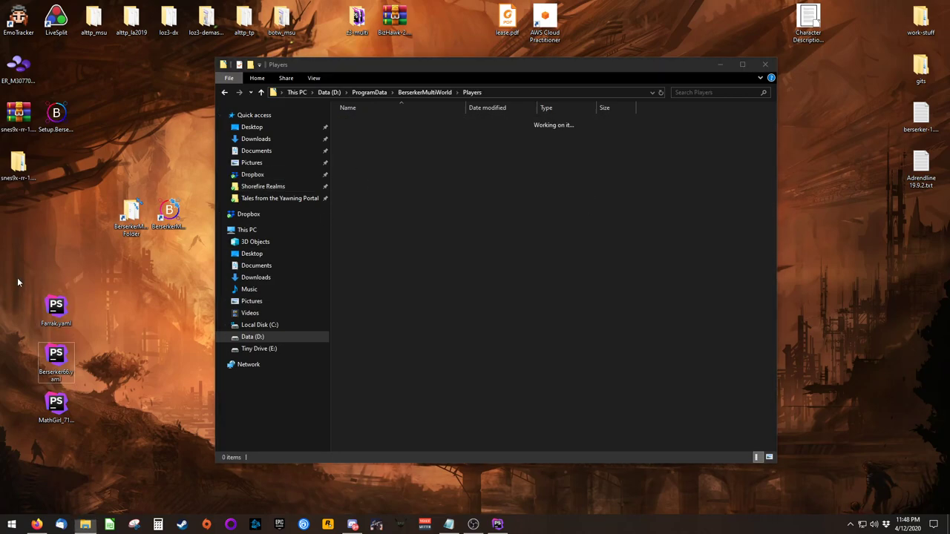
Step: Copy the three player YAML files from the desktop into the Players folder
drag(16, 277, 76, 427)
drag(65, 365, 365, 318)
click(418, 232)
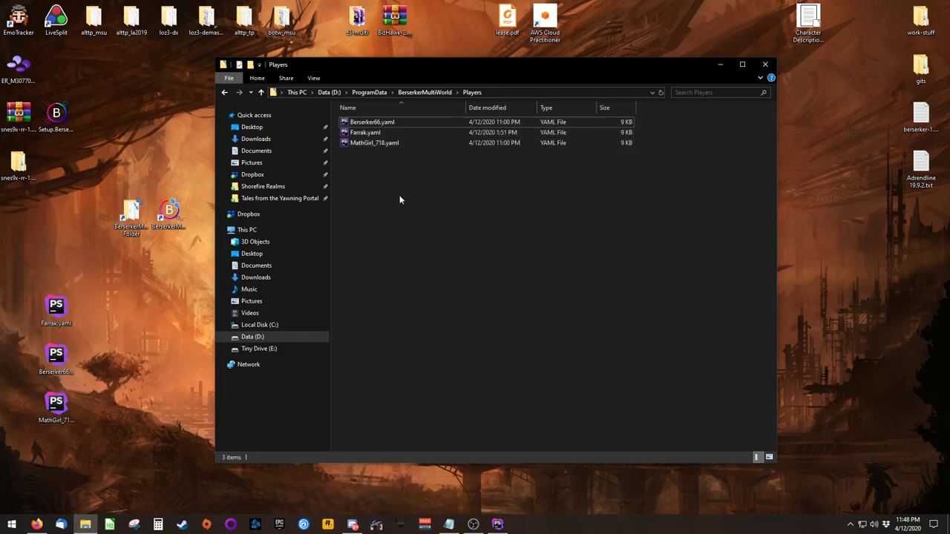
Step: Run BerserkerMultiMystery.exe from the BerserkerMultiWorld folder and allow its server through the Windows firewall on public networks
click(261, 92)
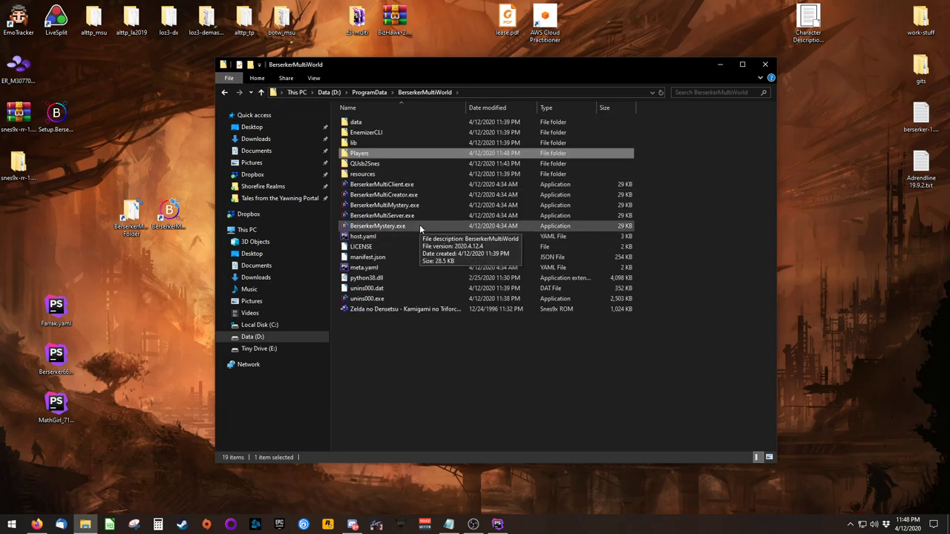
click(442, 206)
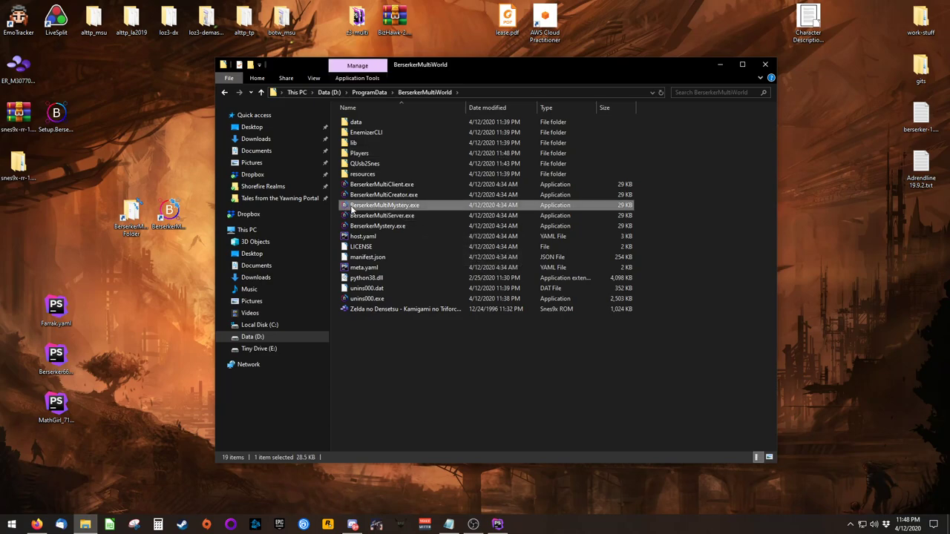
double_click(437, 207)
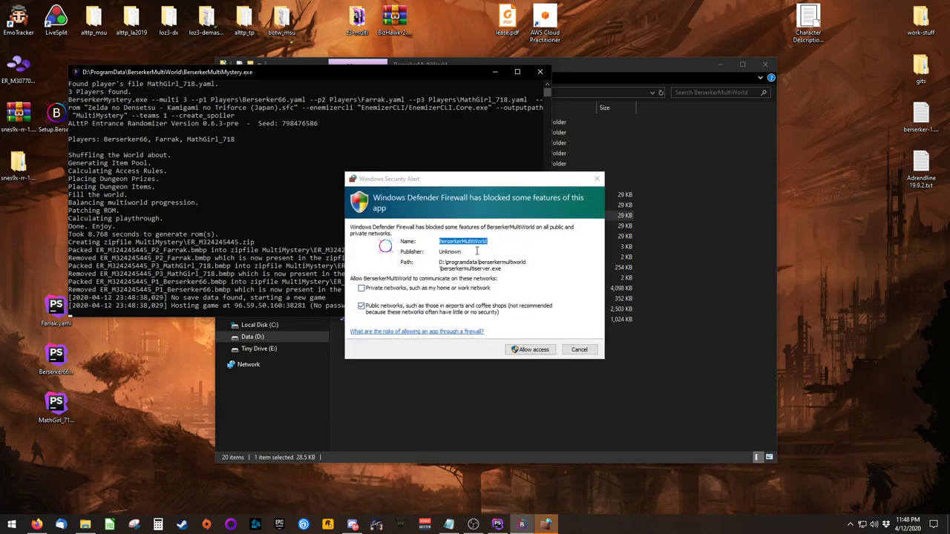
click(523, 350)
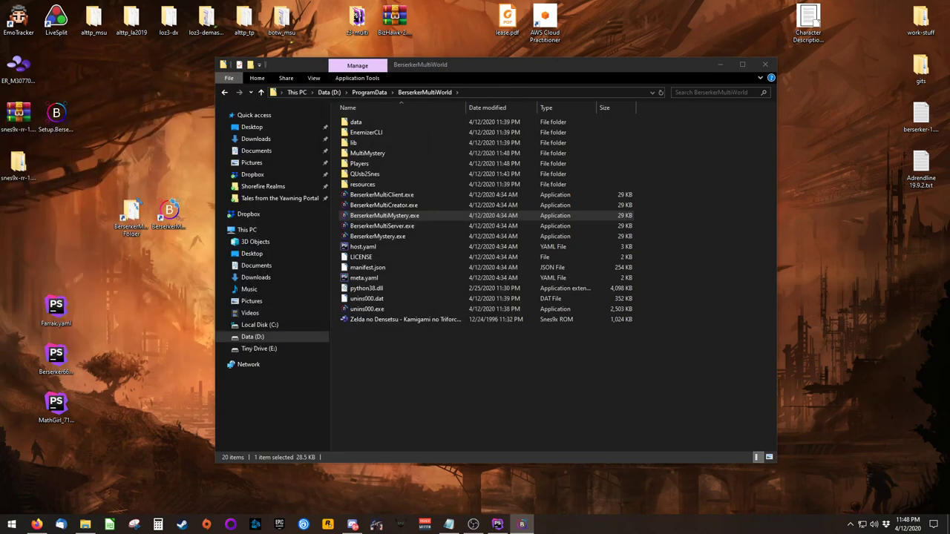
Step: Inspect the generated files in the MultiMystery folder and the patch files inside ER_M324245445.zip, and close both windows
click(345, 154)
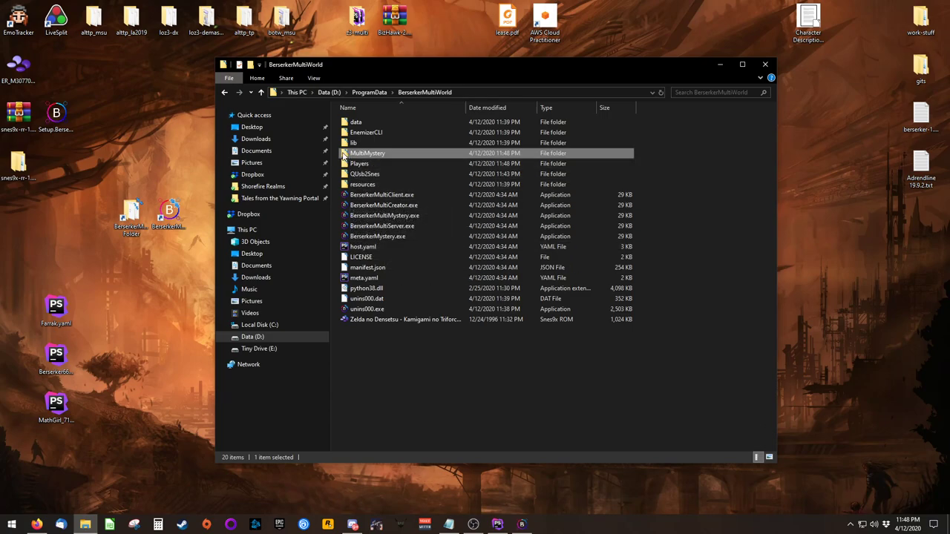
double_click(344, 153)
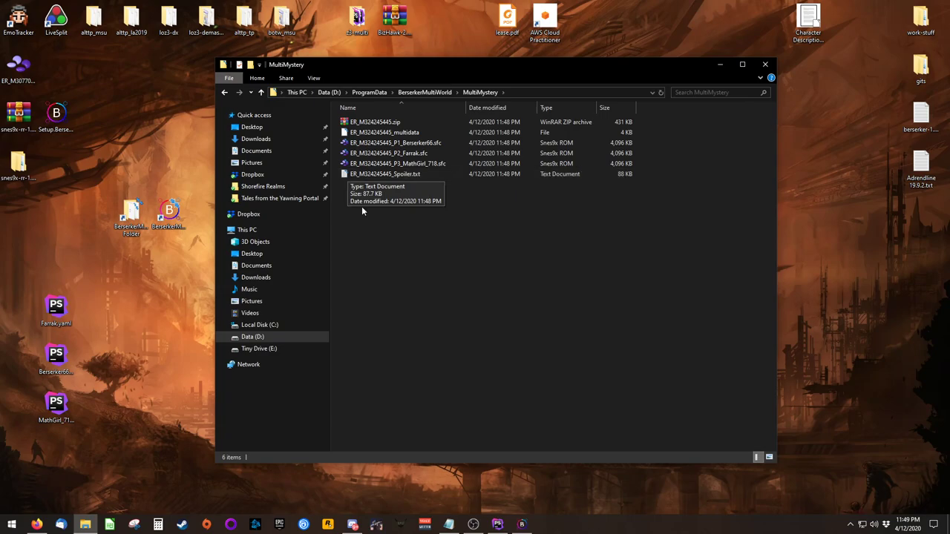
double_click(360, 124)
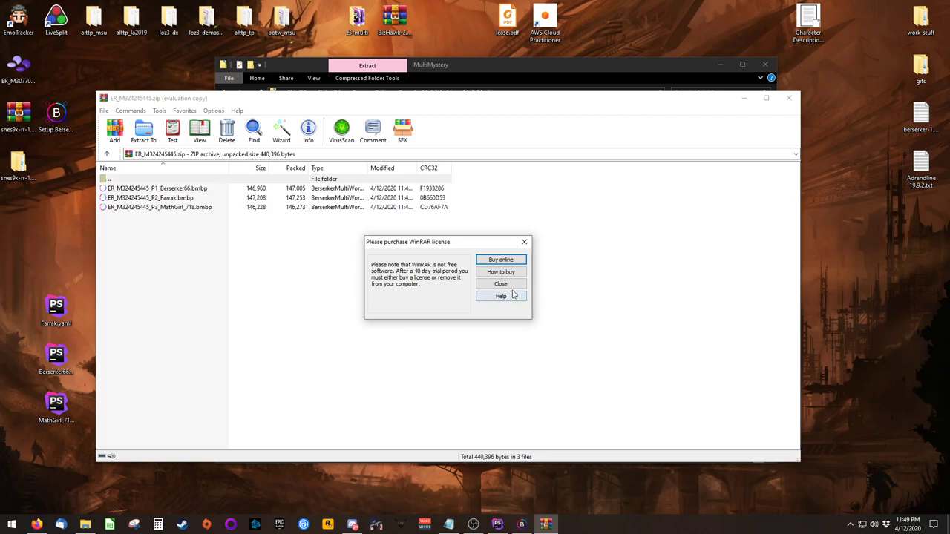
click(495, 284)
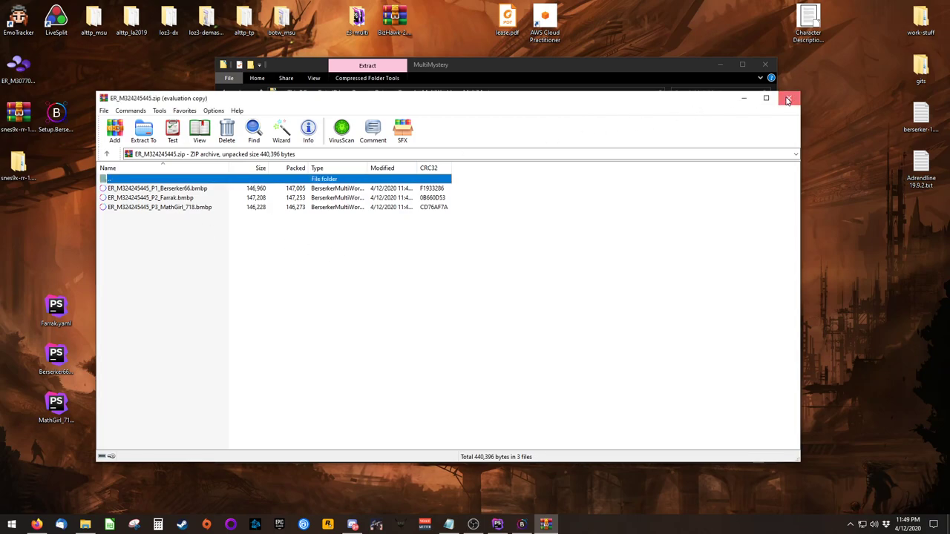
click(788, 98)
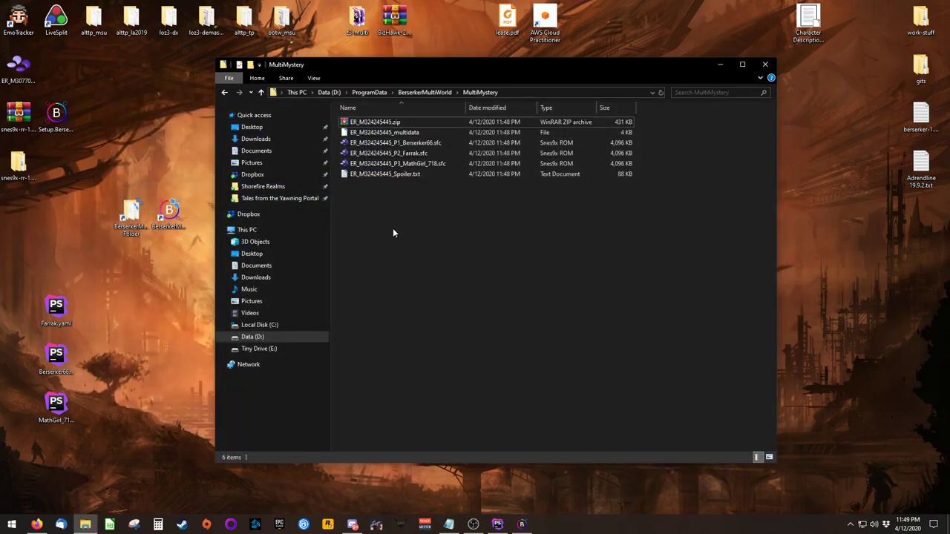
click(765, 64)
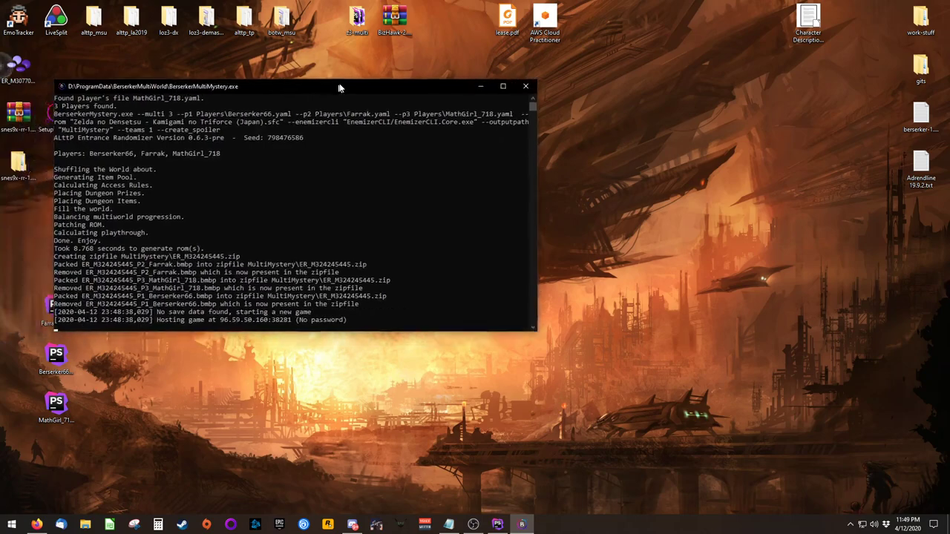
Step: Examine the hosting address line in the BerserkerMultiMystery console and move the console off the screen
drag(306, 305, 519, 309)
right_click(519, 304)
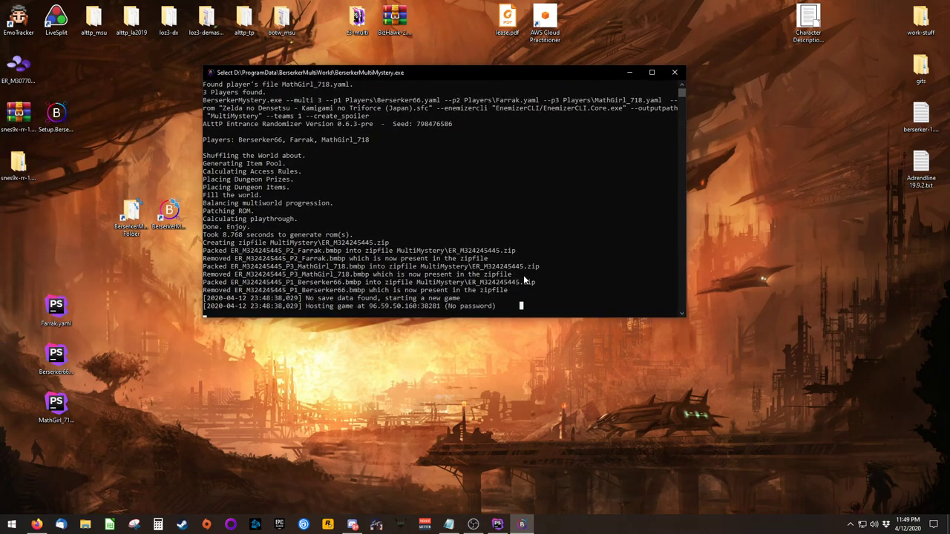
drag(459, 77, 0, 63)
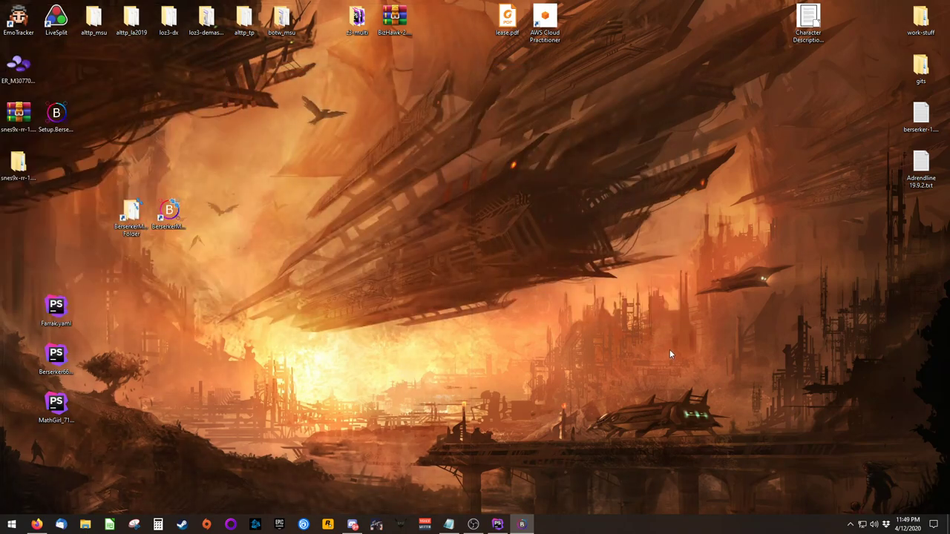